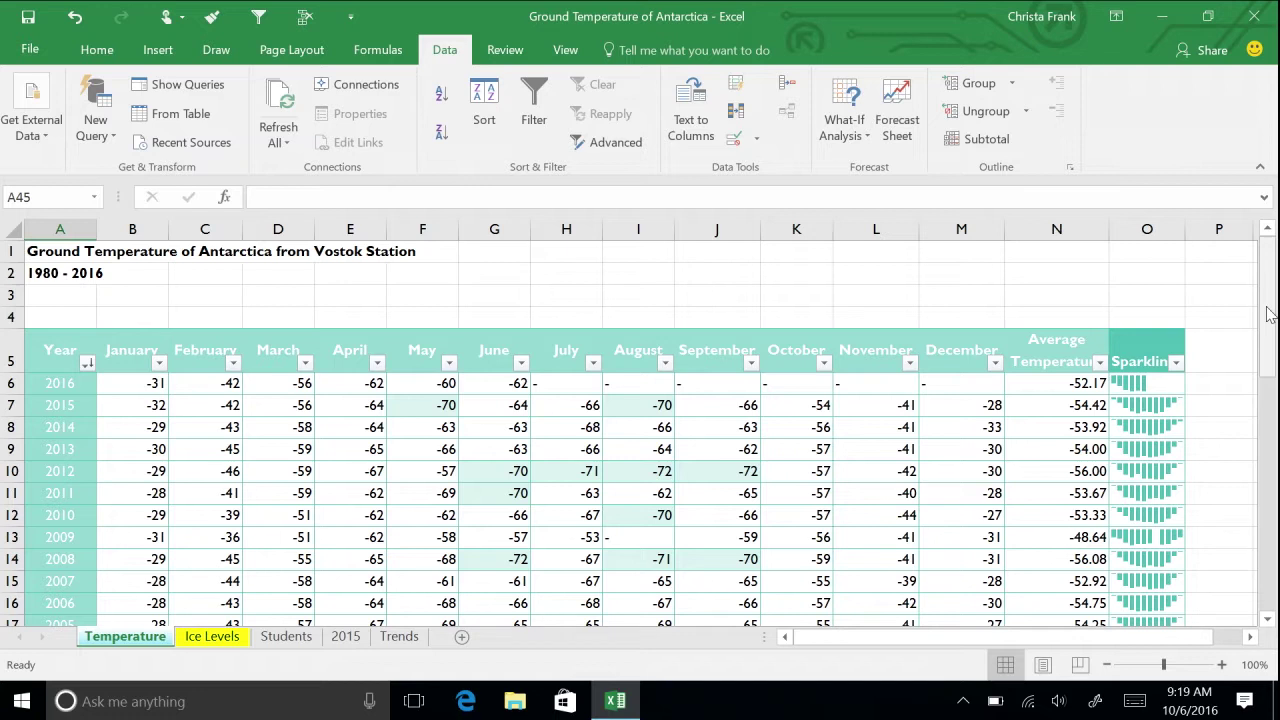
Step: Convert the temperature table to a normal range
click(738, 446)
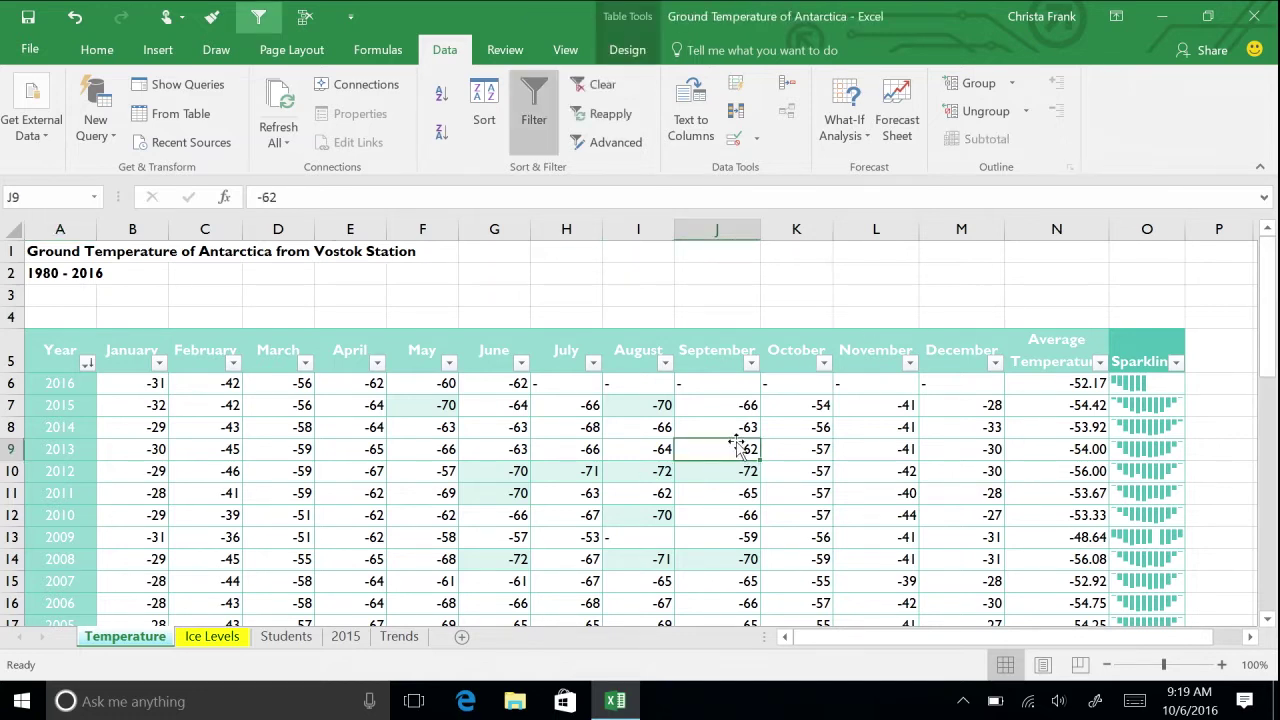
click(626, 50)
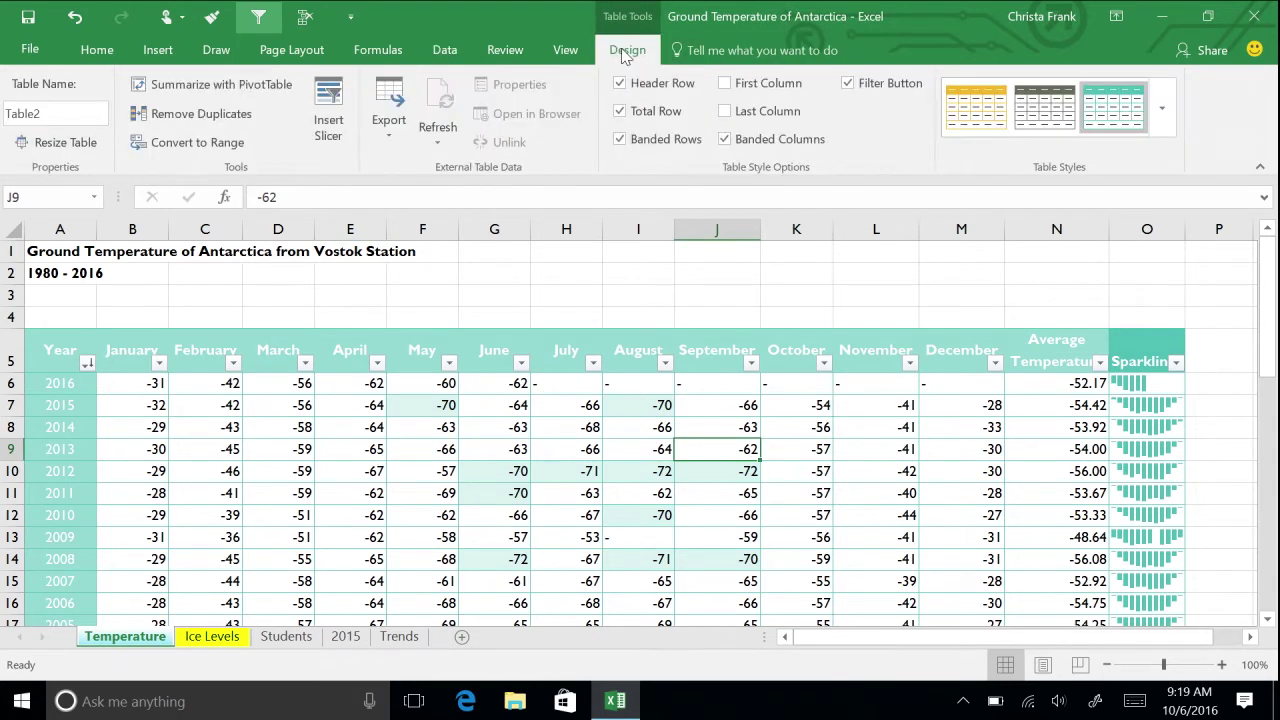
click(212, 145)
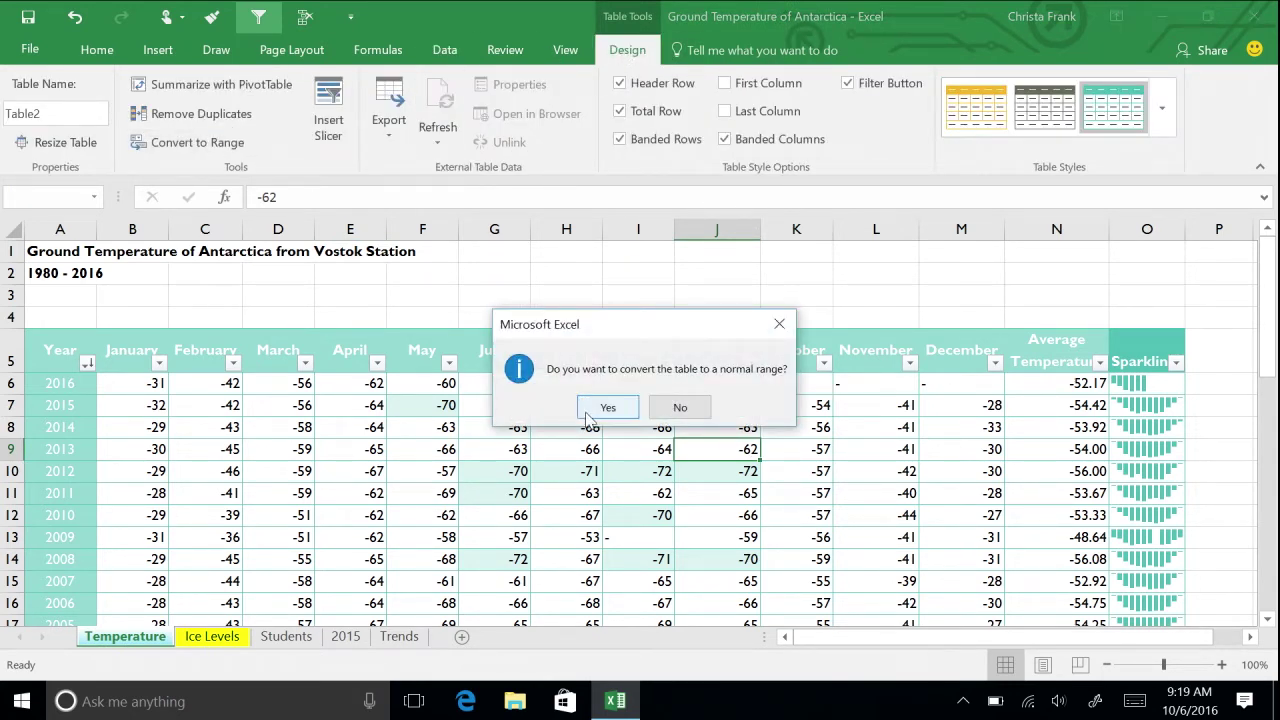
click(585, 410)
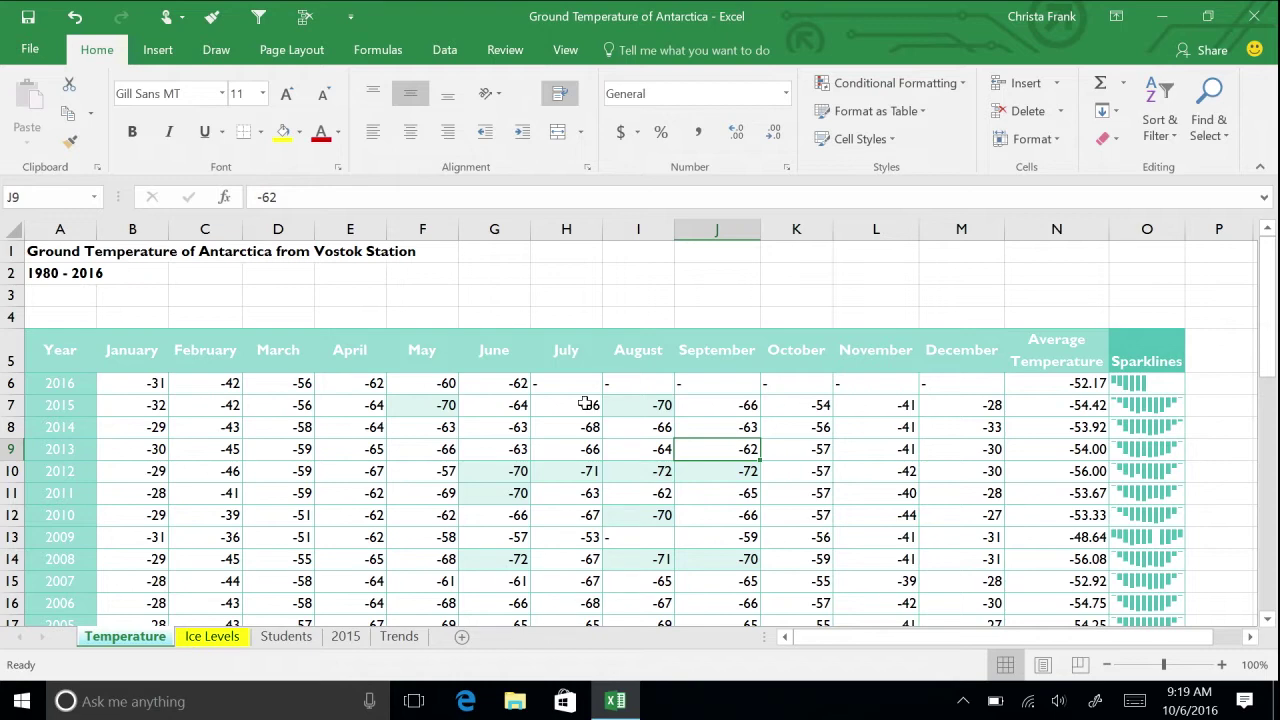
Step: Scroll down to the Average row and select the empty cell A44 below it
scroll(585, 403, down, 7)
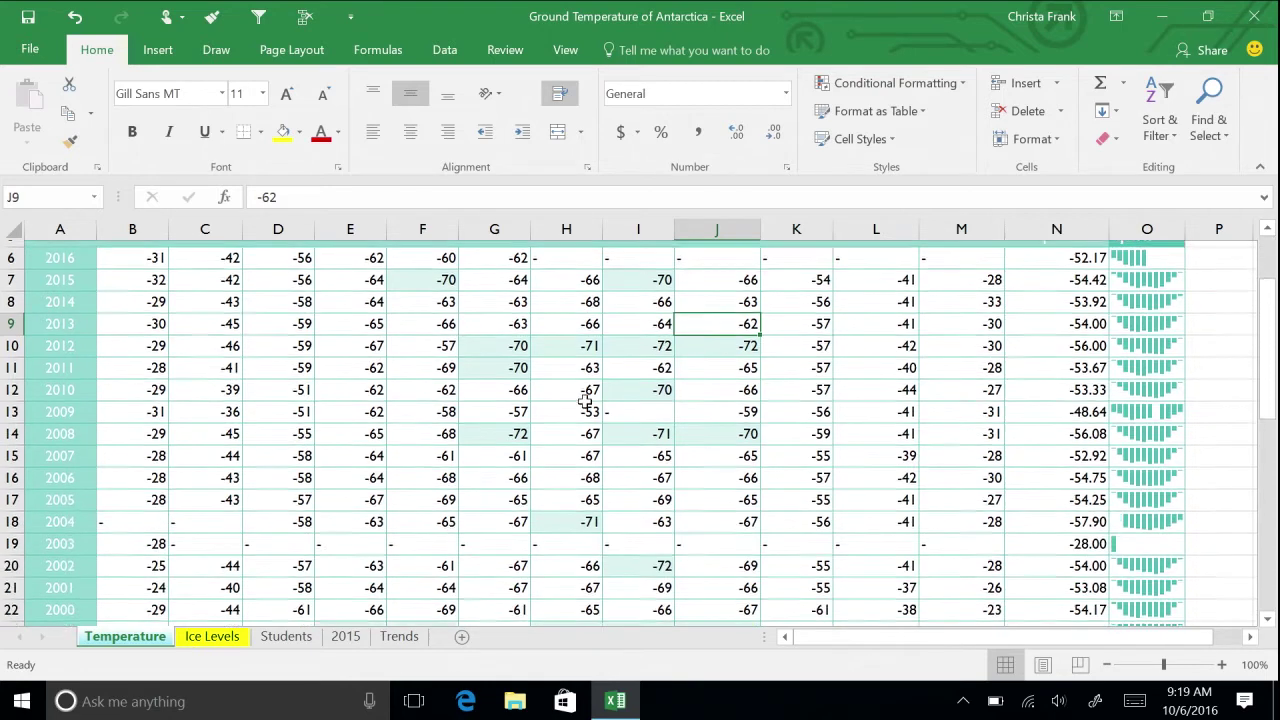
scroll(585, 403, down, 6)
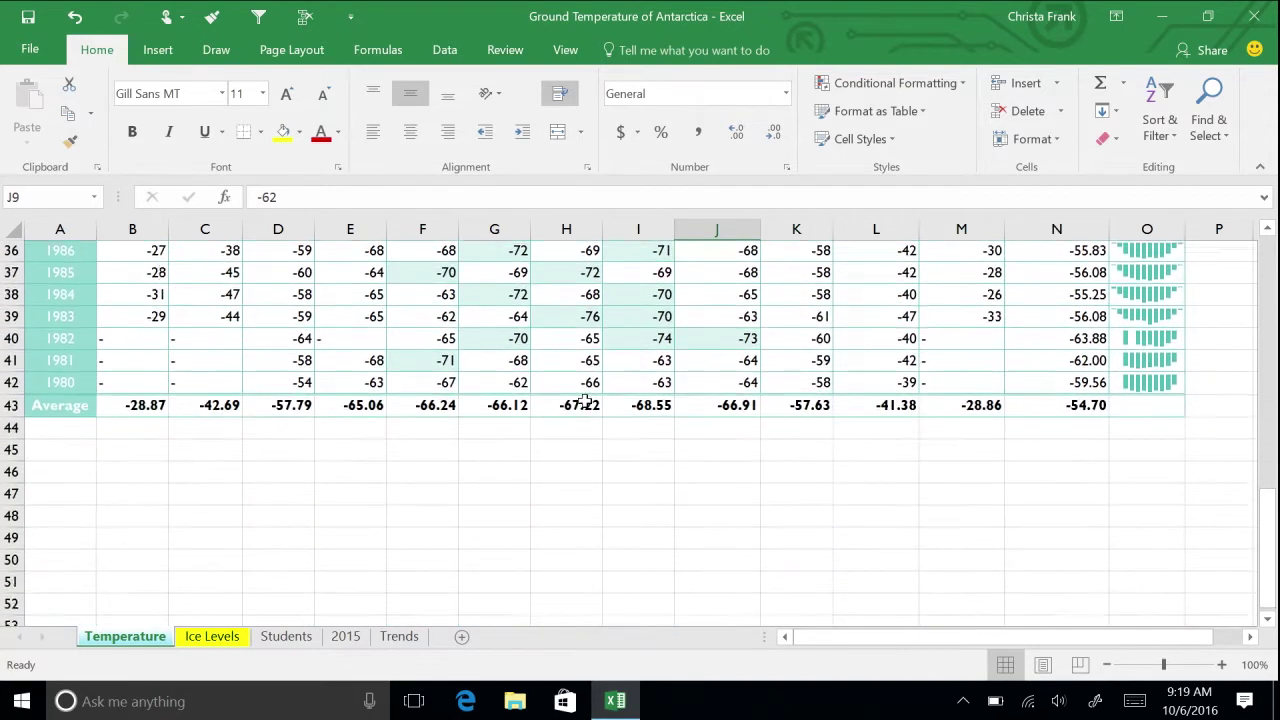
click(88, 341)
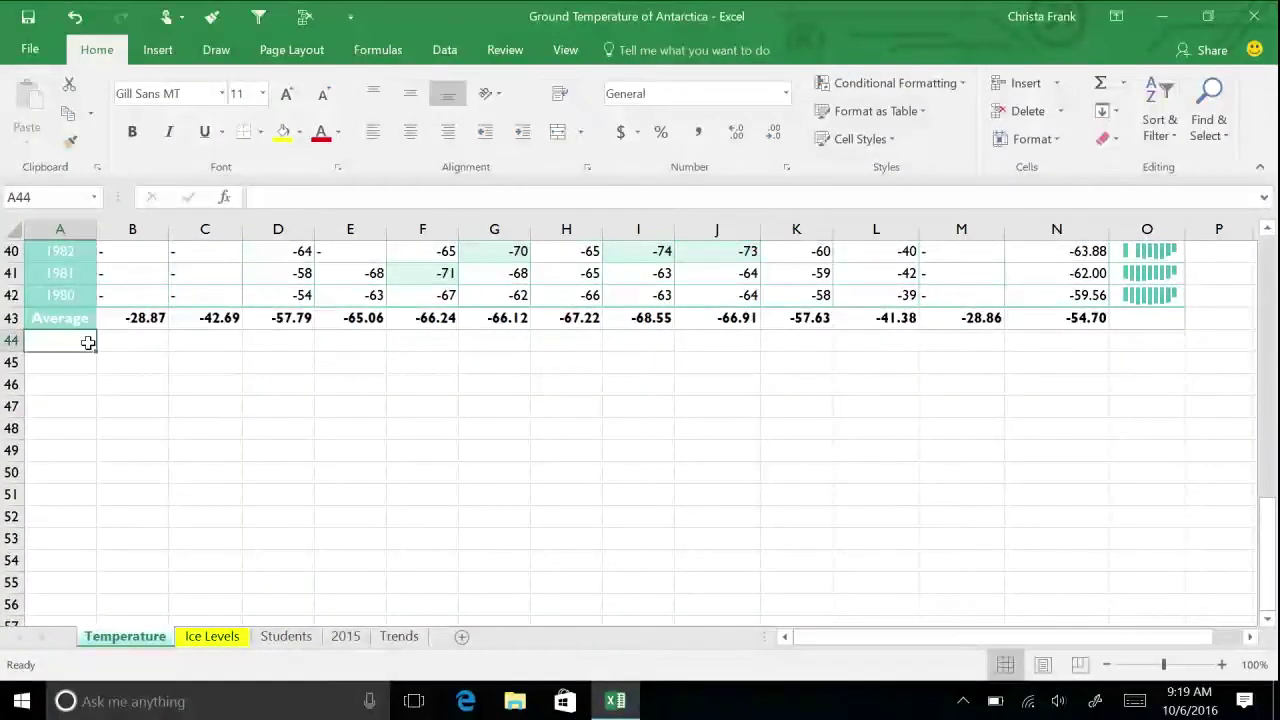
Step: Enter the labels Sum, Min, Max and Count in A44:A47
text(Sum)
key(Return)
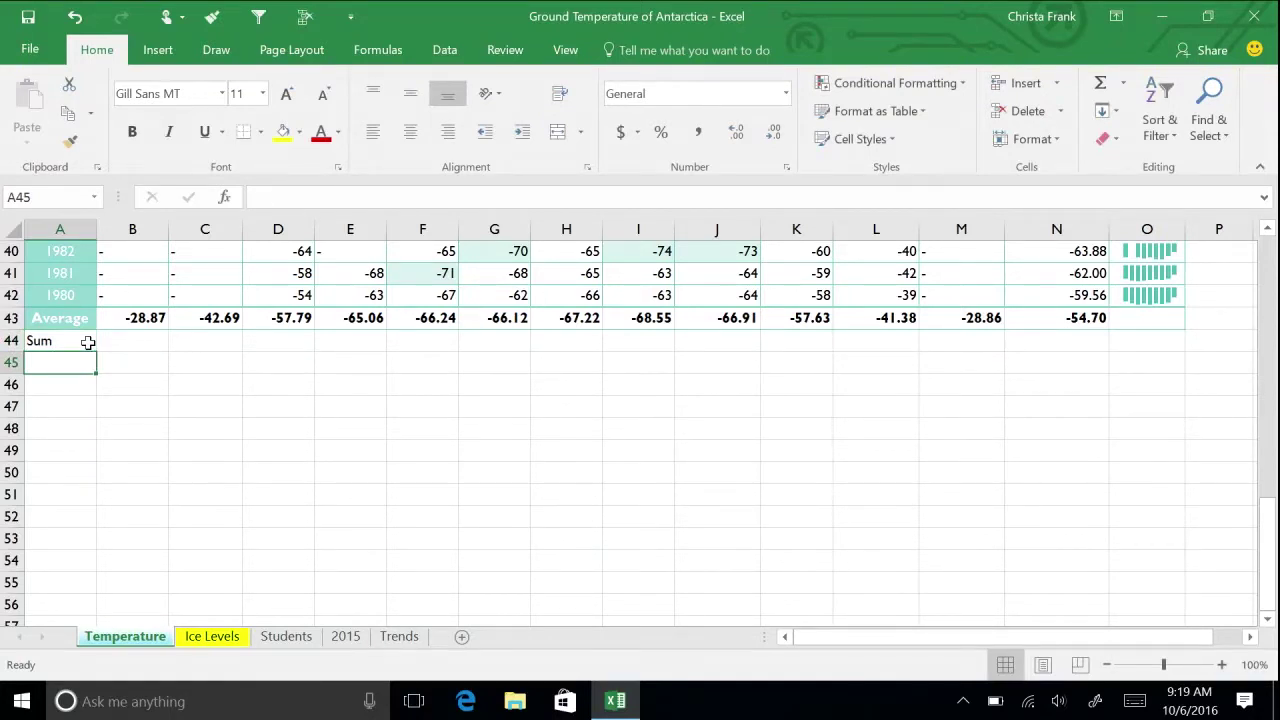
text(Min)
key(Return)
text(Max)
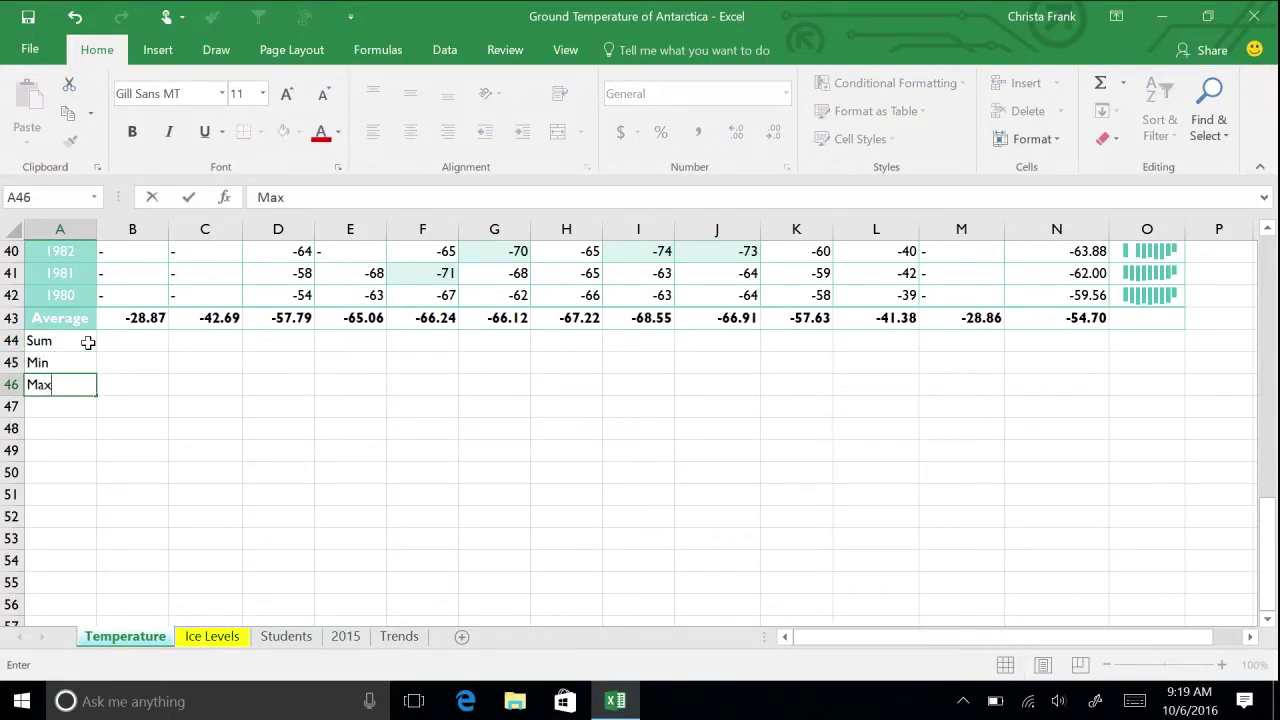
key(Return)
text(Count)
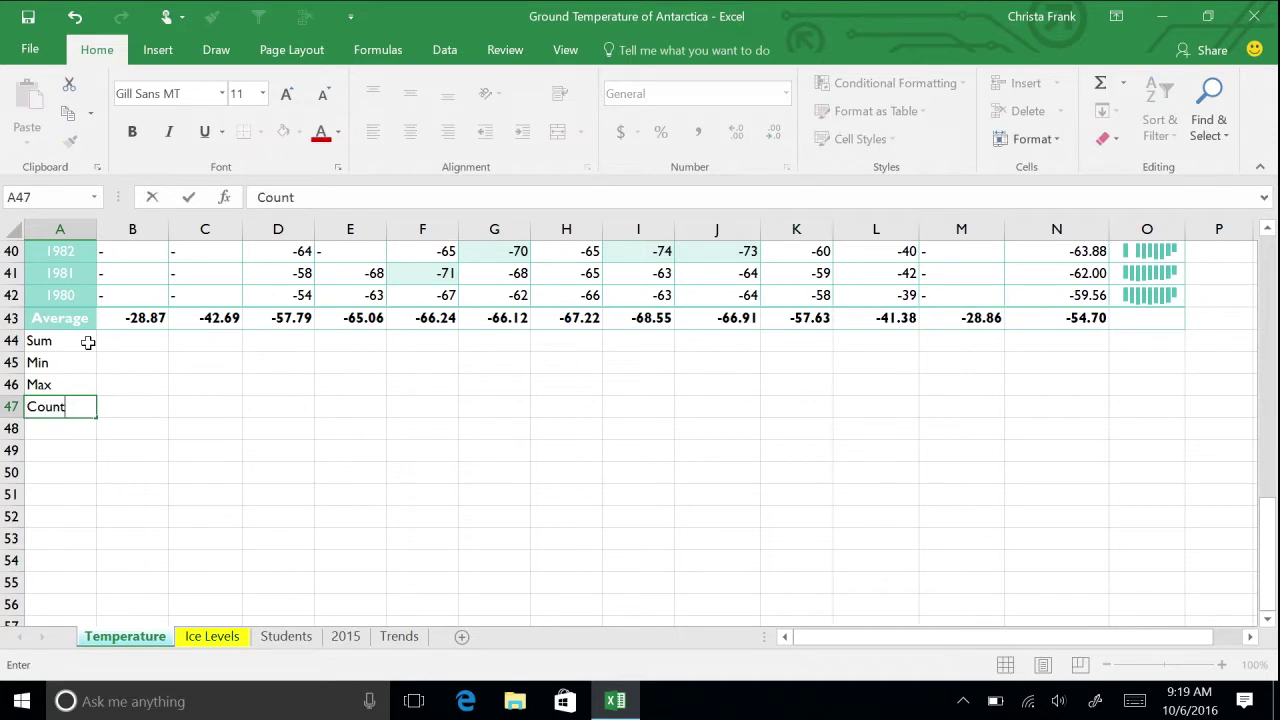
key(Return)
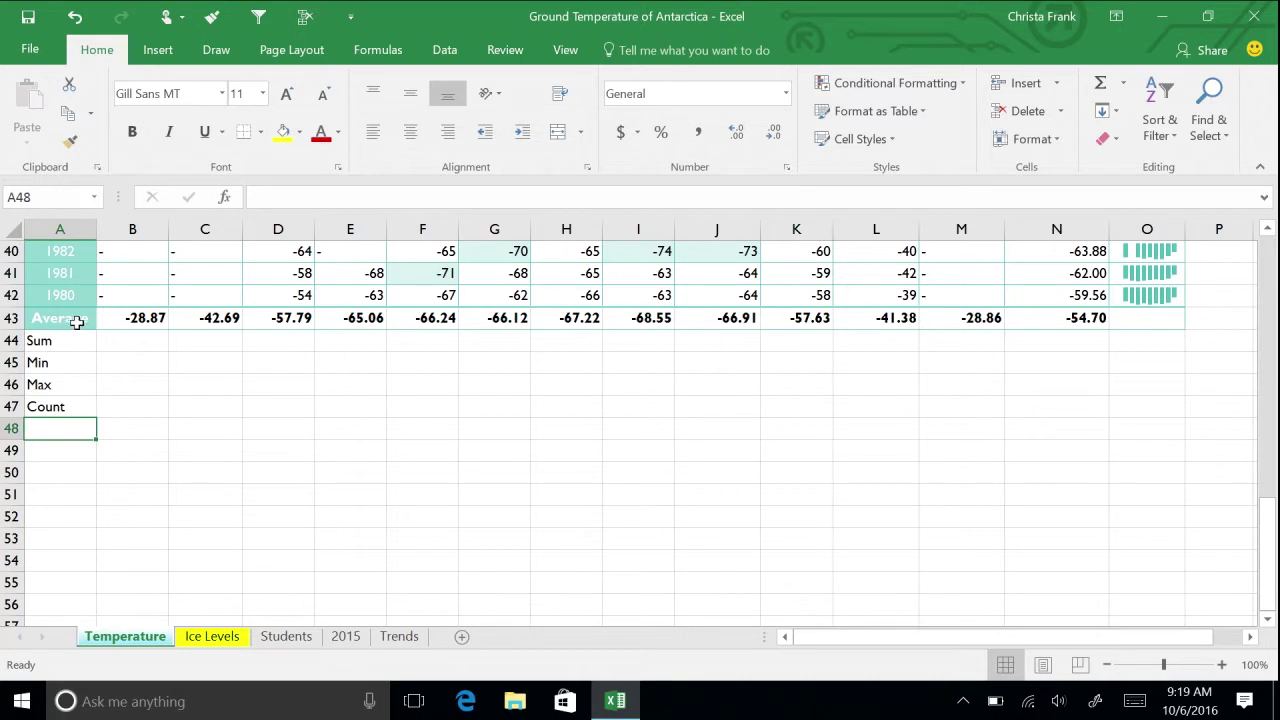
Step: Copy the Average label's formatting onto A44:A47 with Format Painter
click(77, 320)
click(70, 140)
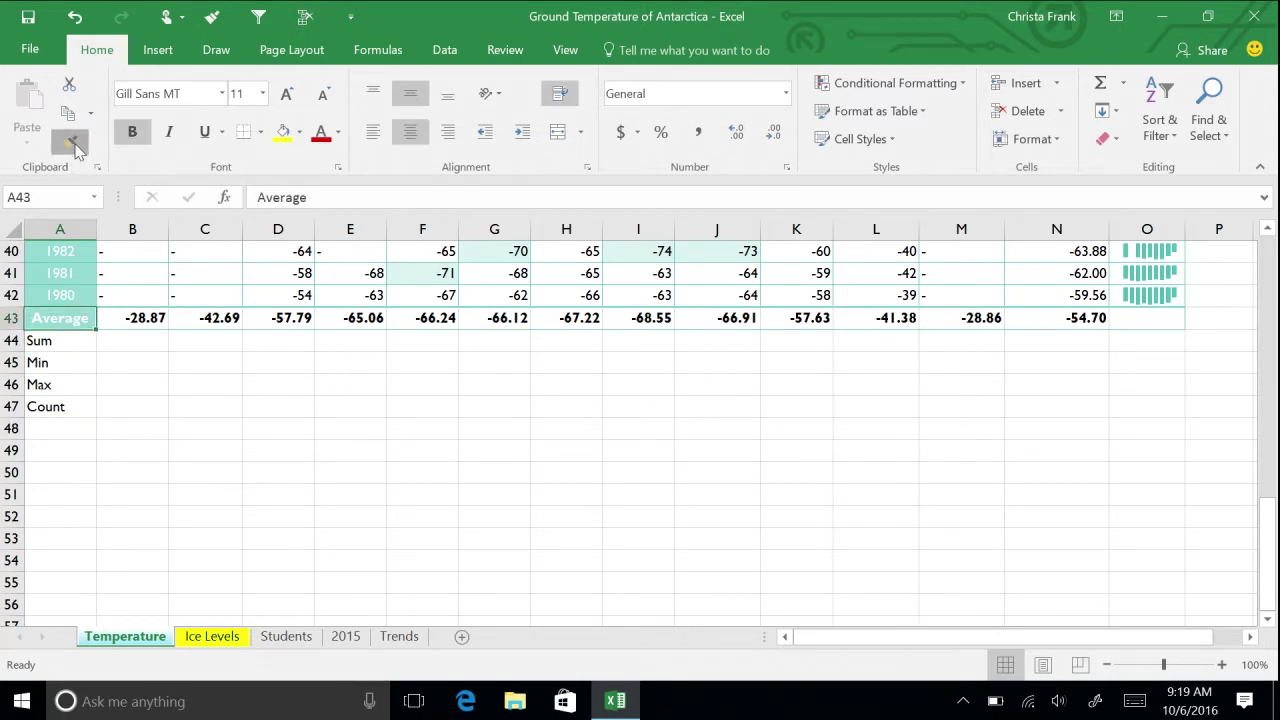
mouse_move(49, 340)
mouse_down()
mouse_move(50, 415)
mouse_move(57, 404)
mouse_up()
click(129, 341)
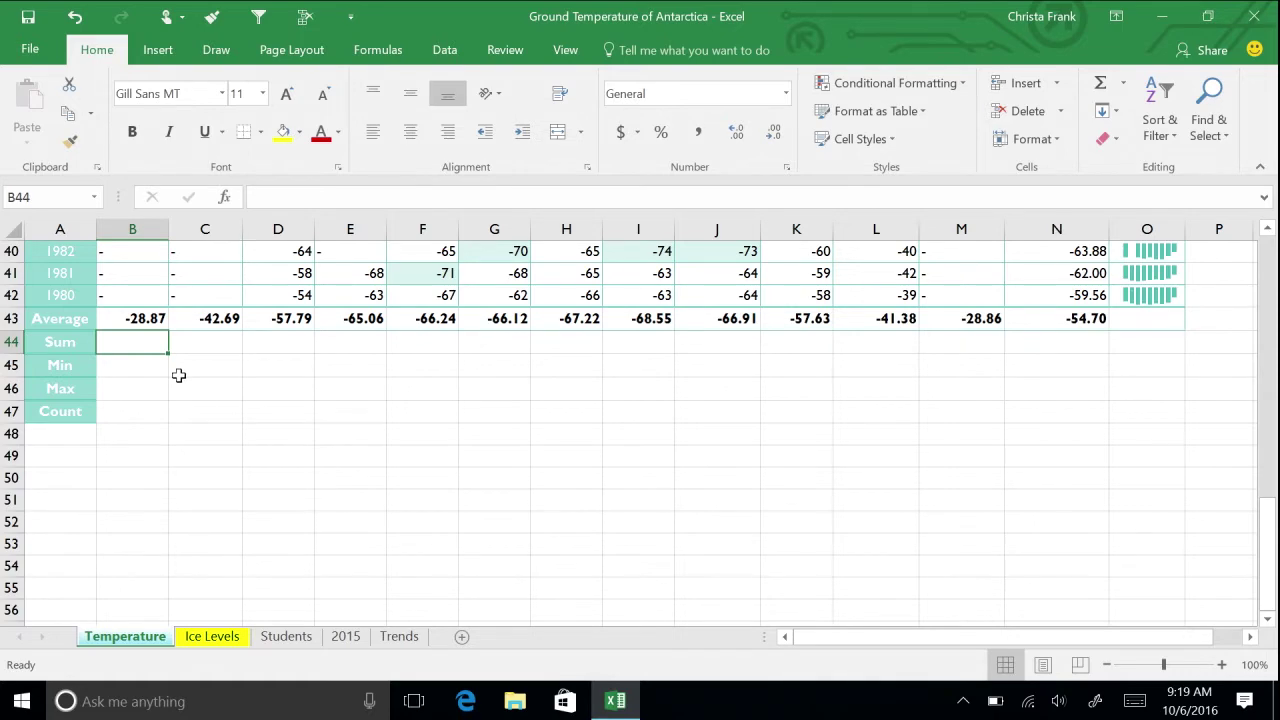
scroll(179, 374, up, 1)
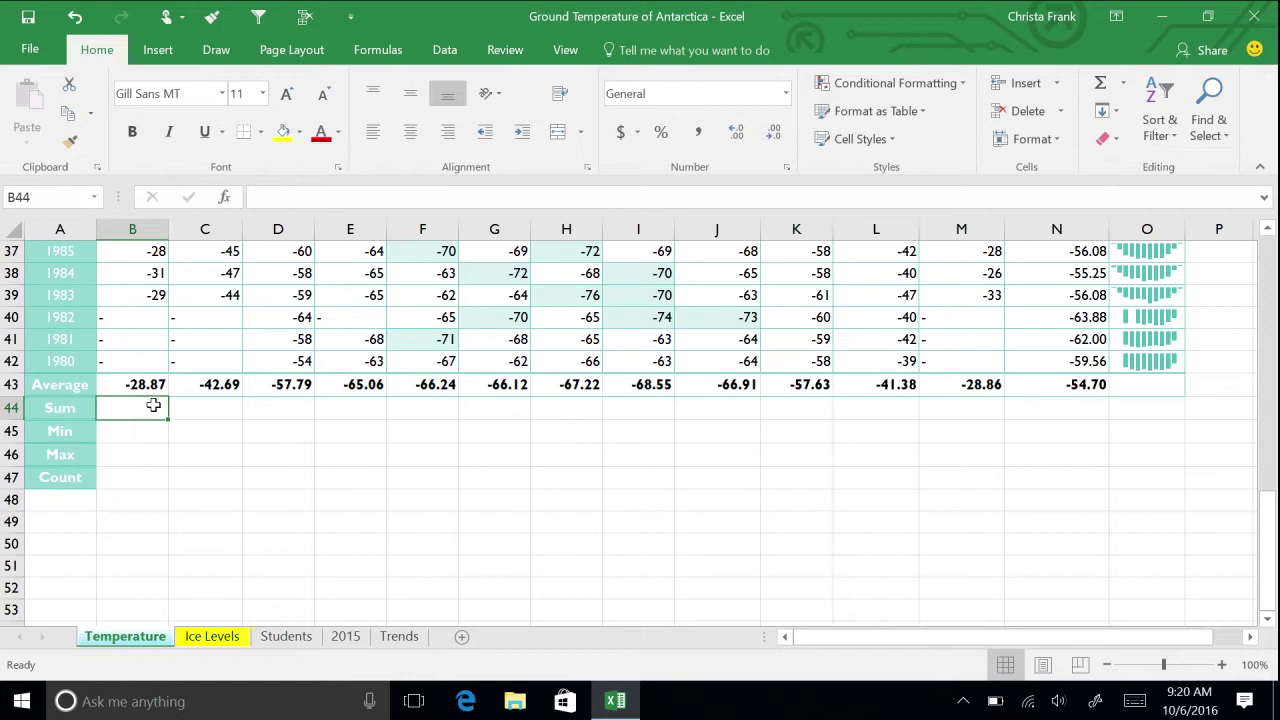
Step: Enter =0+0+0+-29+-31+-28 in B44, giving a January sum of -88
text(=0)
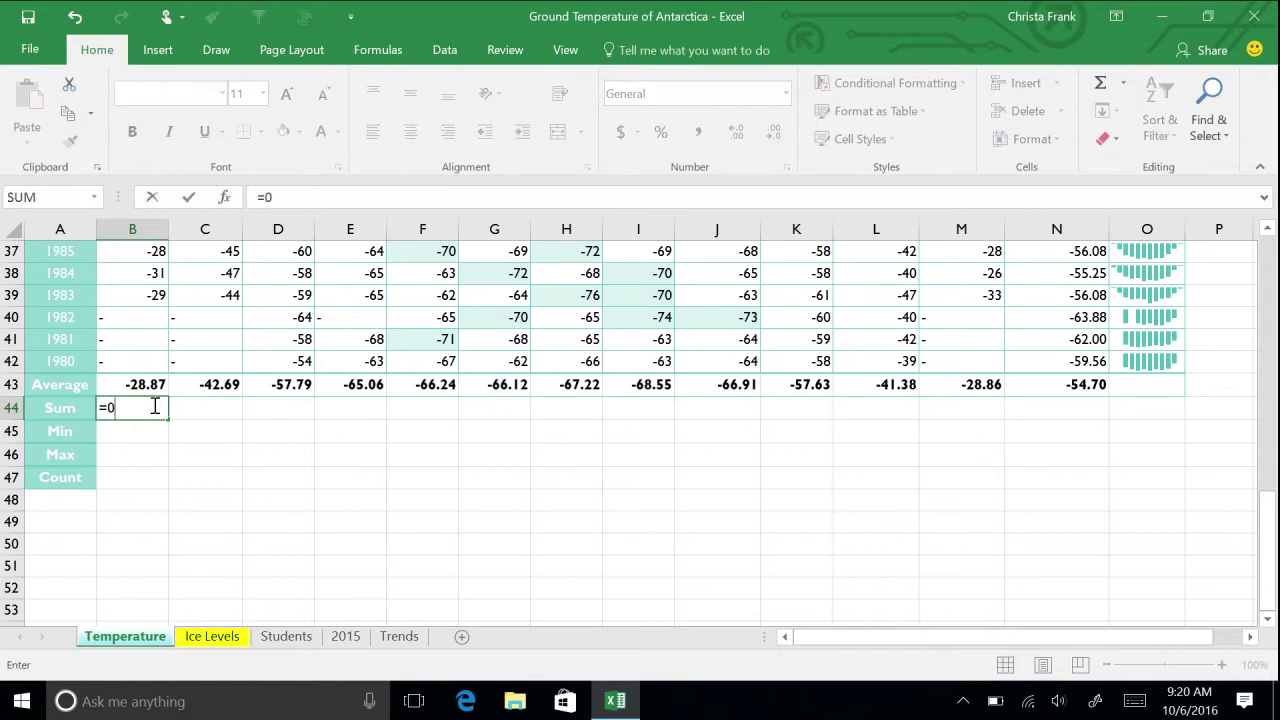
text(+0+0+-29+)
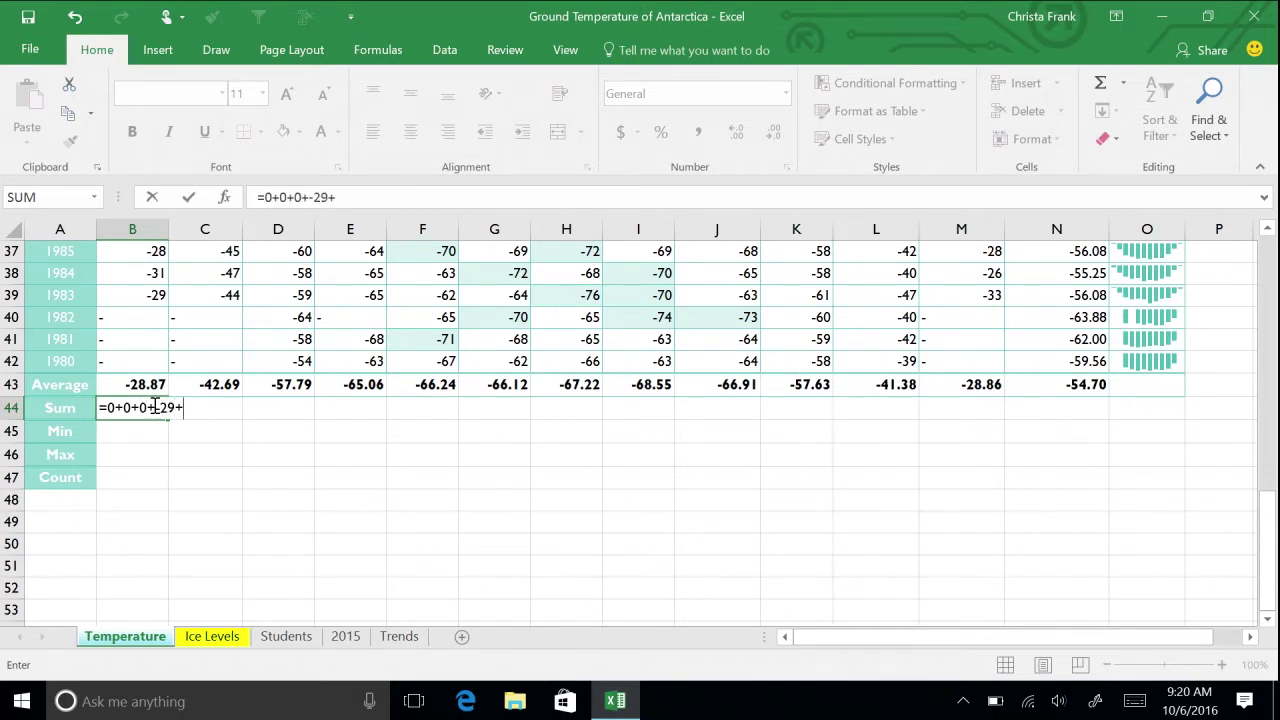
text(-31+-28)
key(Return)
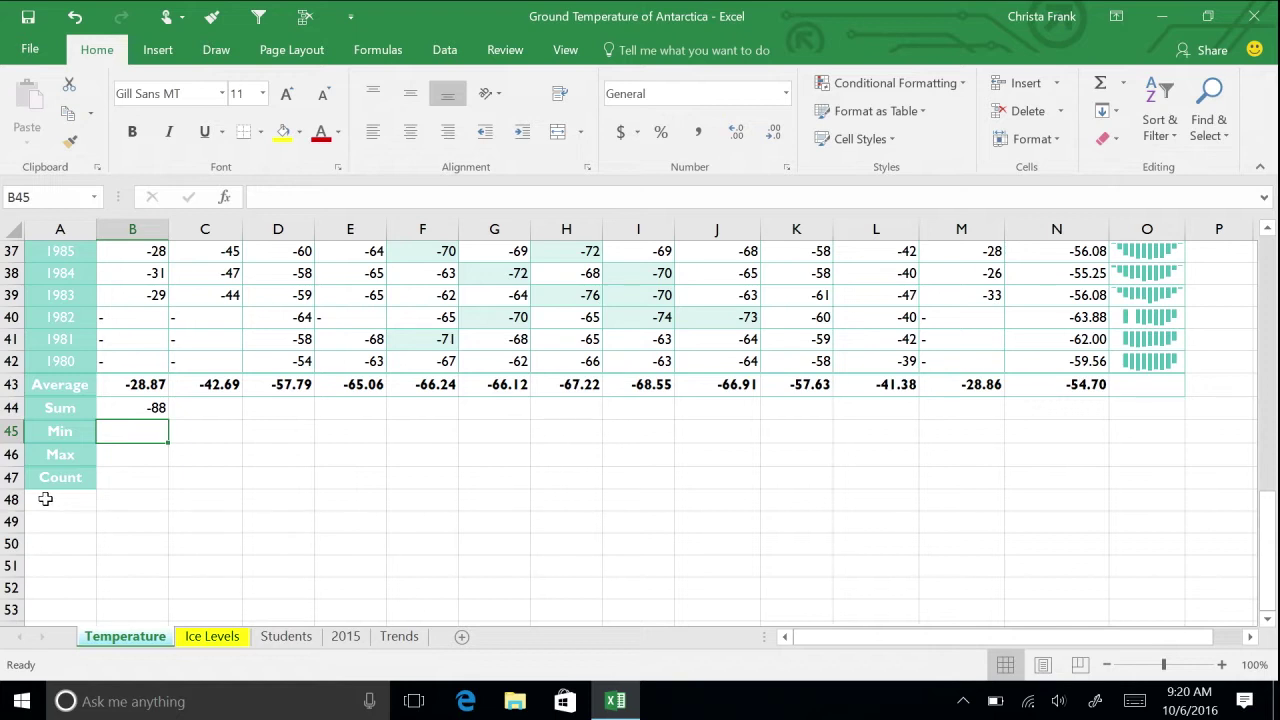
click(110, 404)
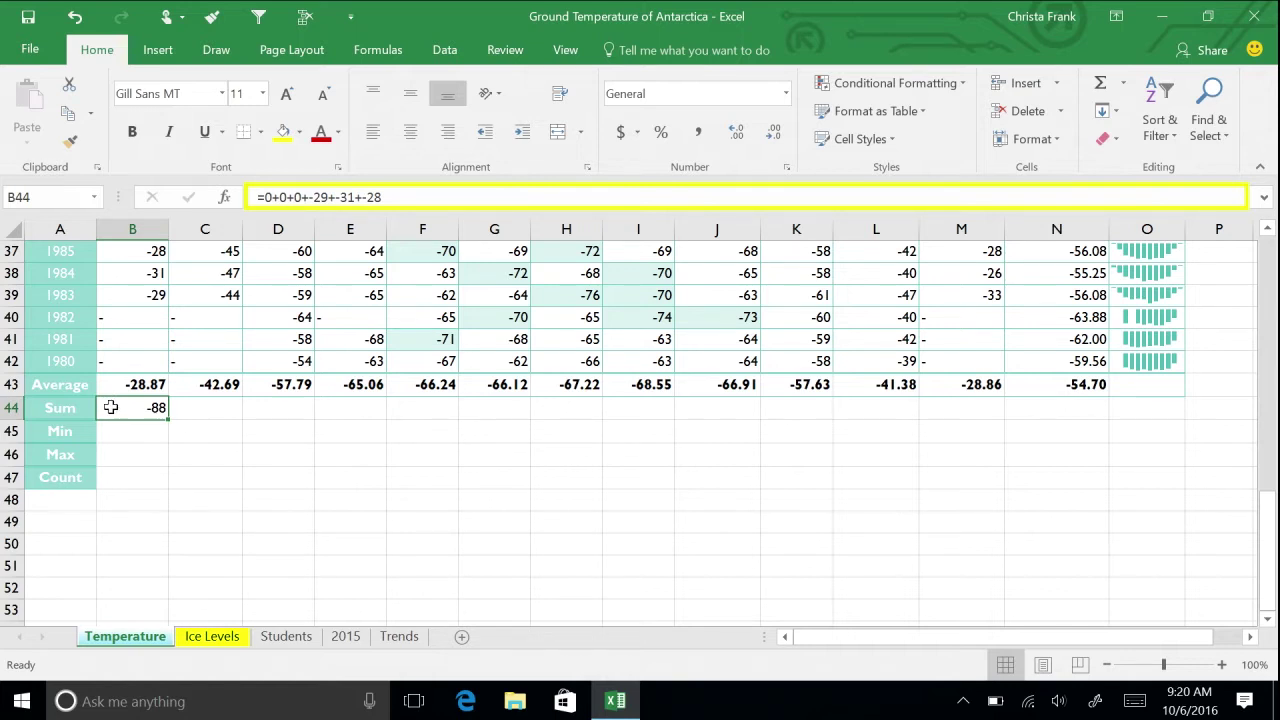
double_click(111, 408)
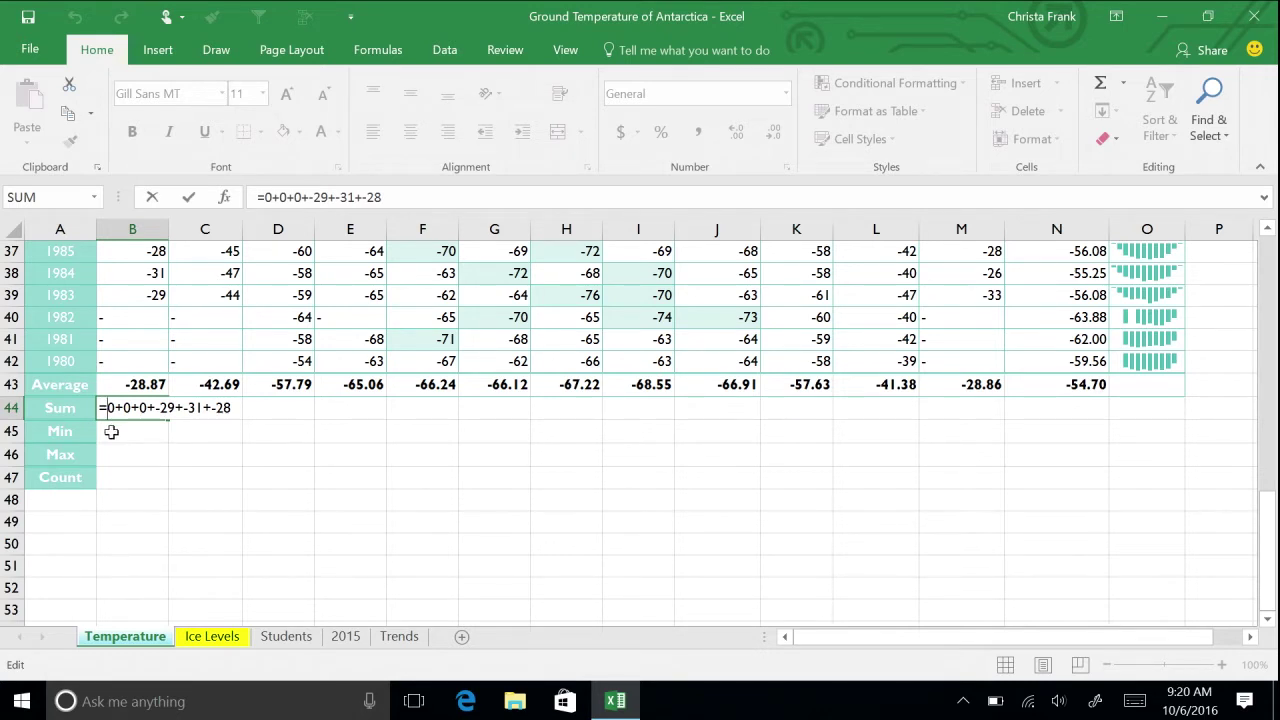
key(Return)
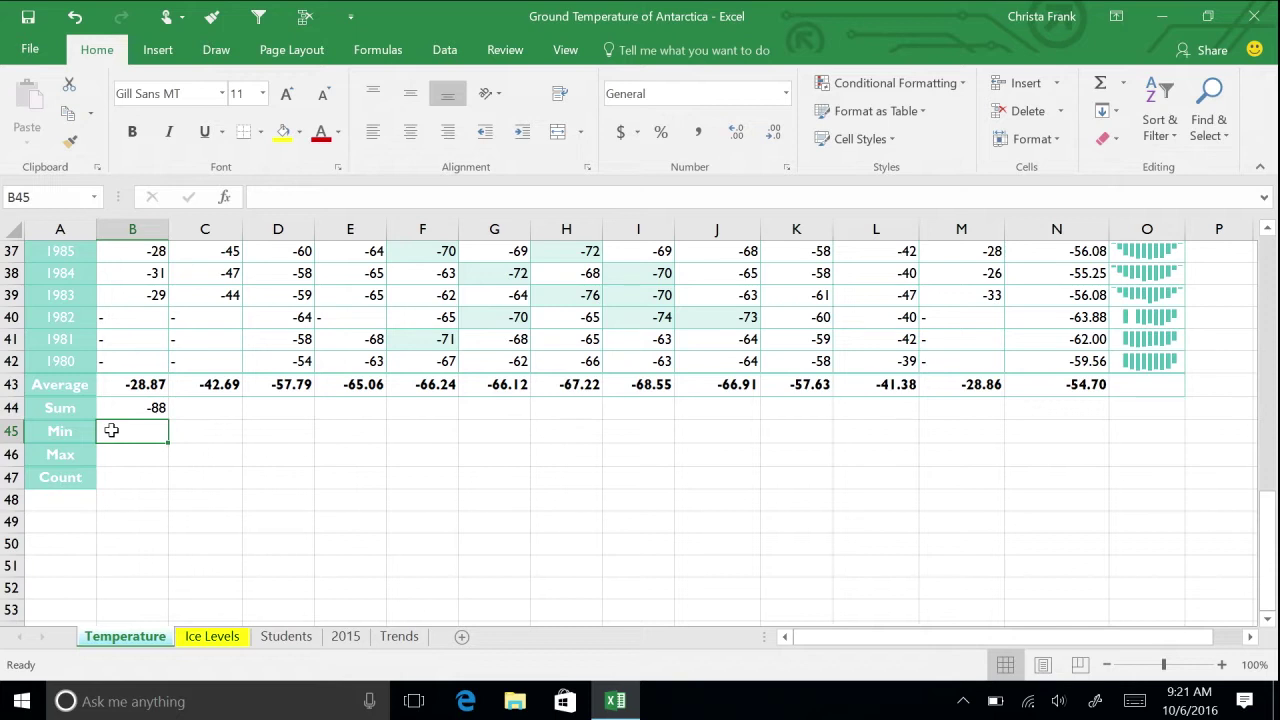
Step: Replace the typed -28 in B44's formula with a reference to cell B37
click(114, 406)
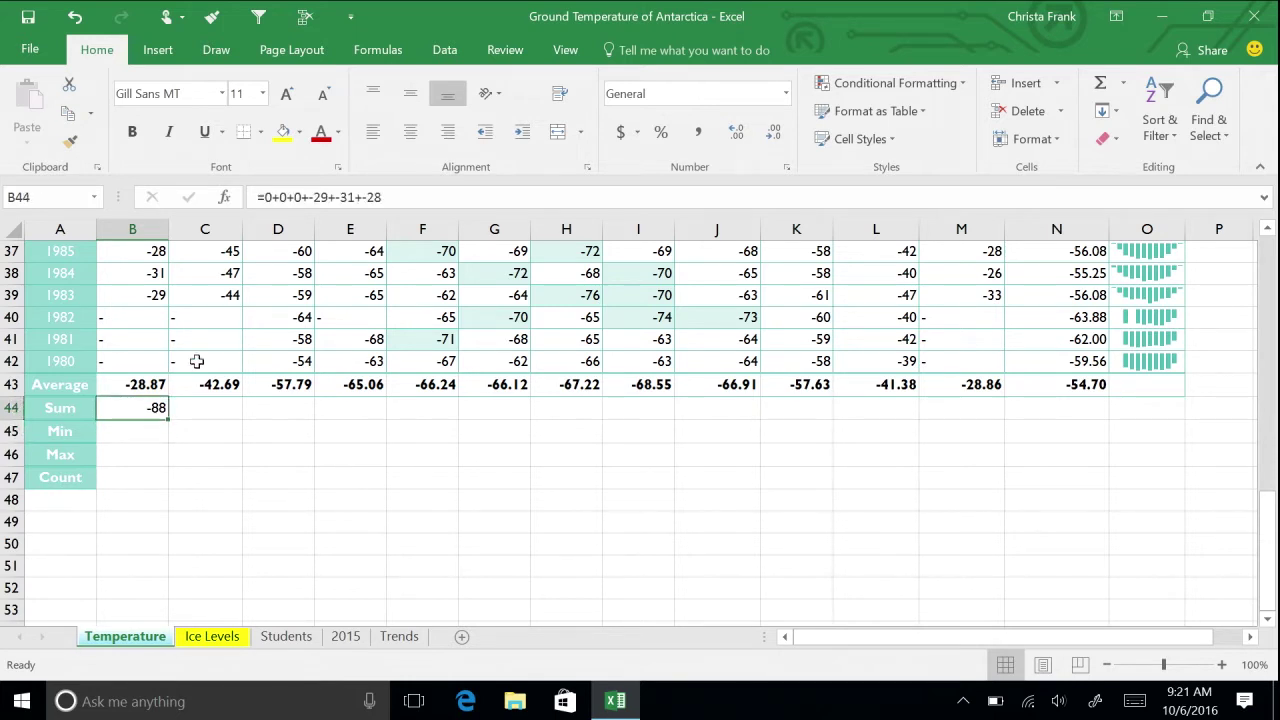
click(392, 198)
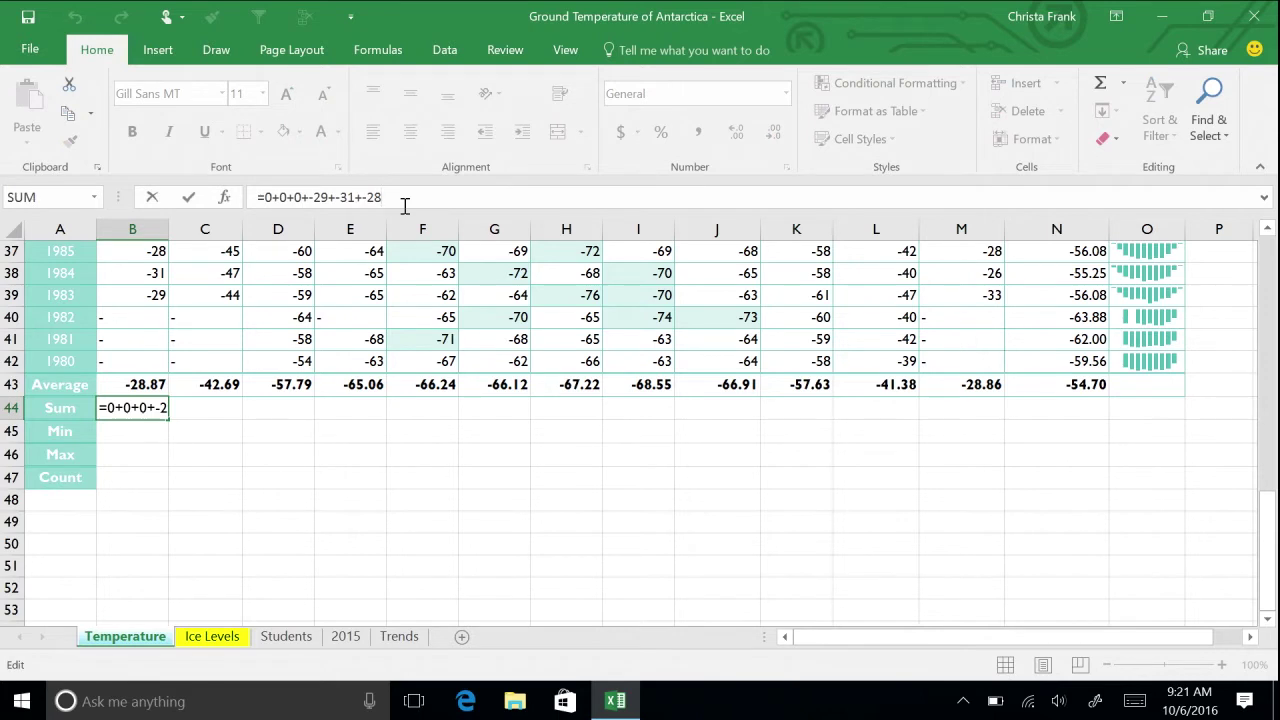
key(BackSpace)
key(BackSpace)
key(BackSpace)
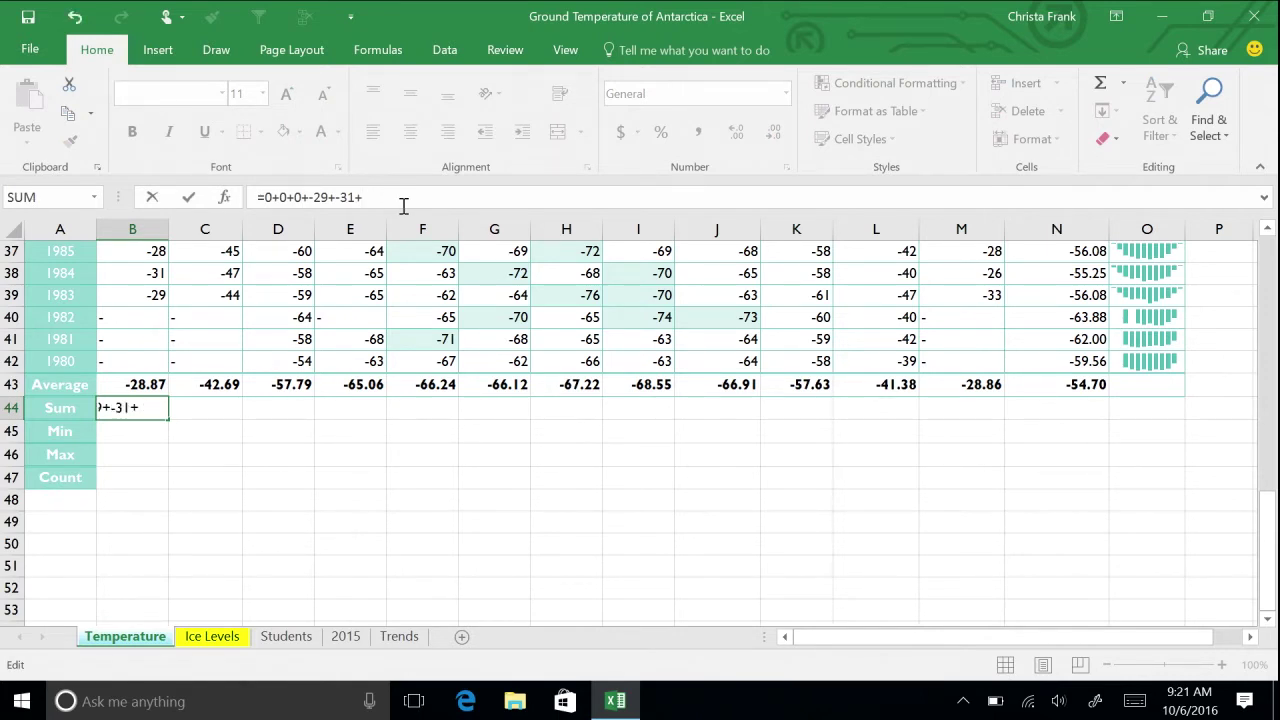
click(110, 255)
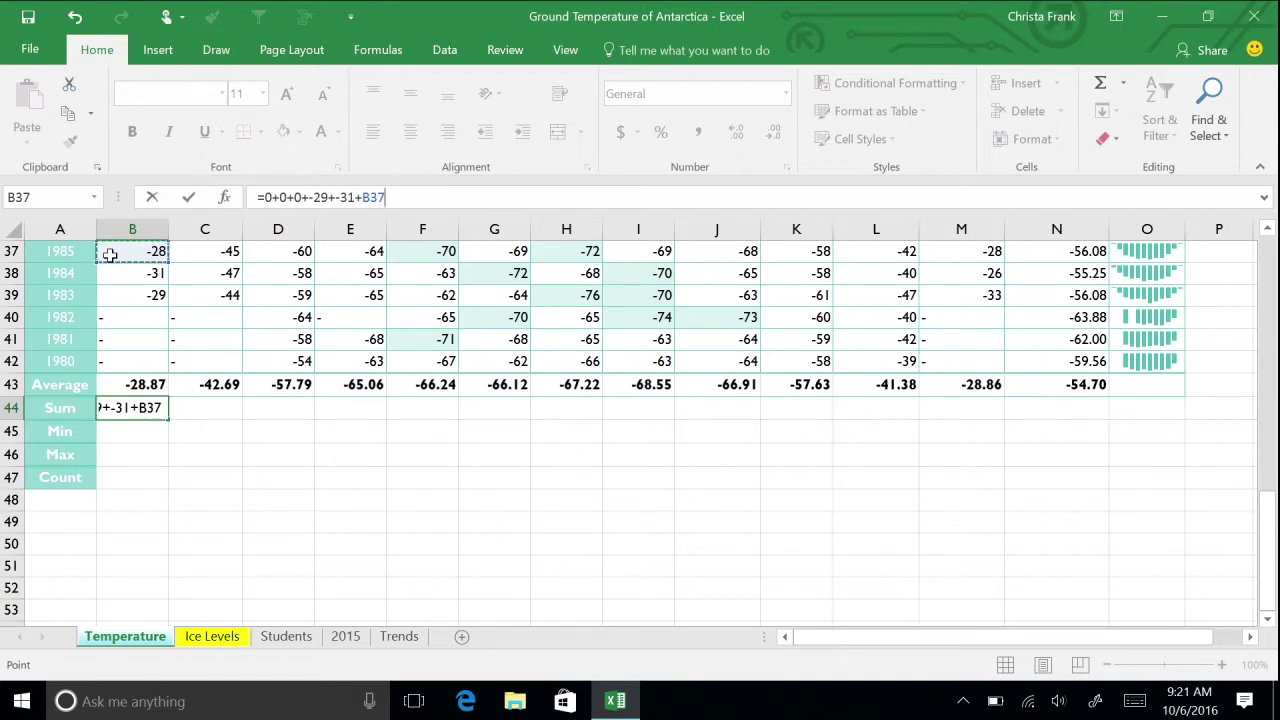
key(Return)
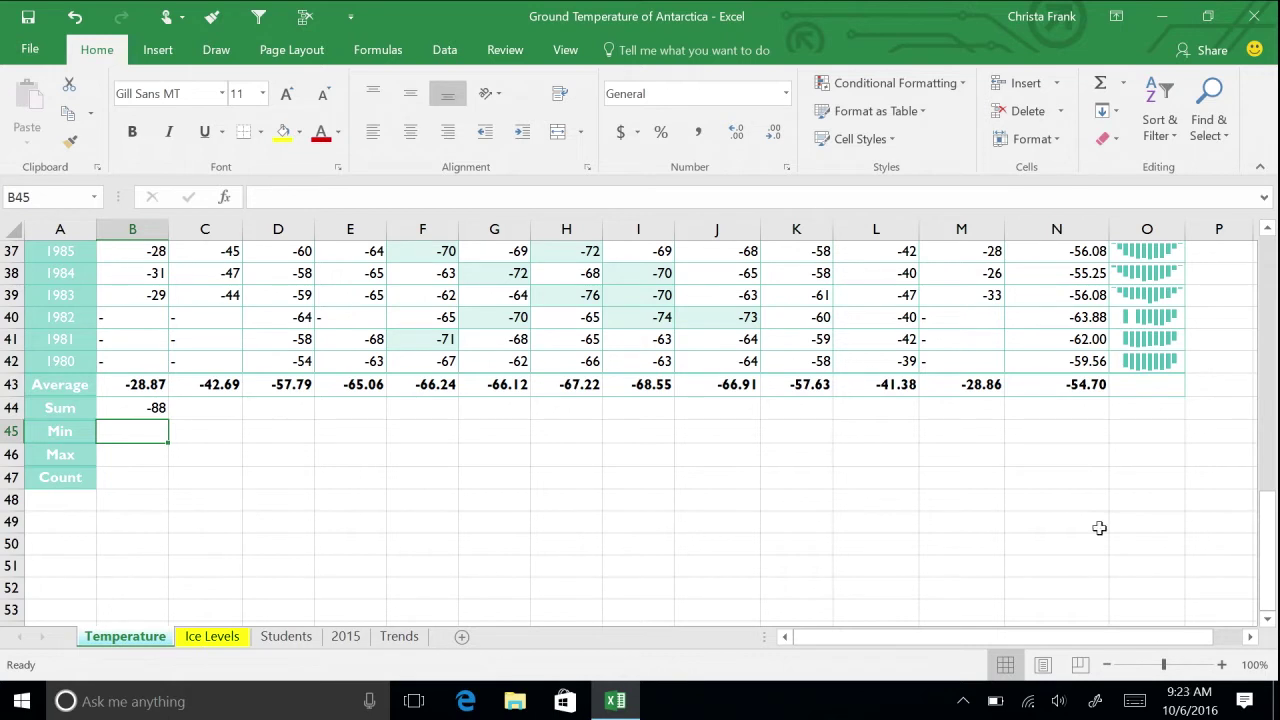
Step: Build the March sum in D44 as =D42+D41+D40, showing -176
click(283, 407)
text(=)
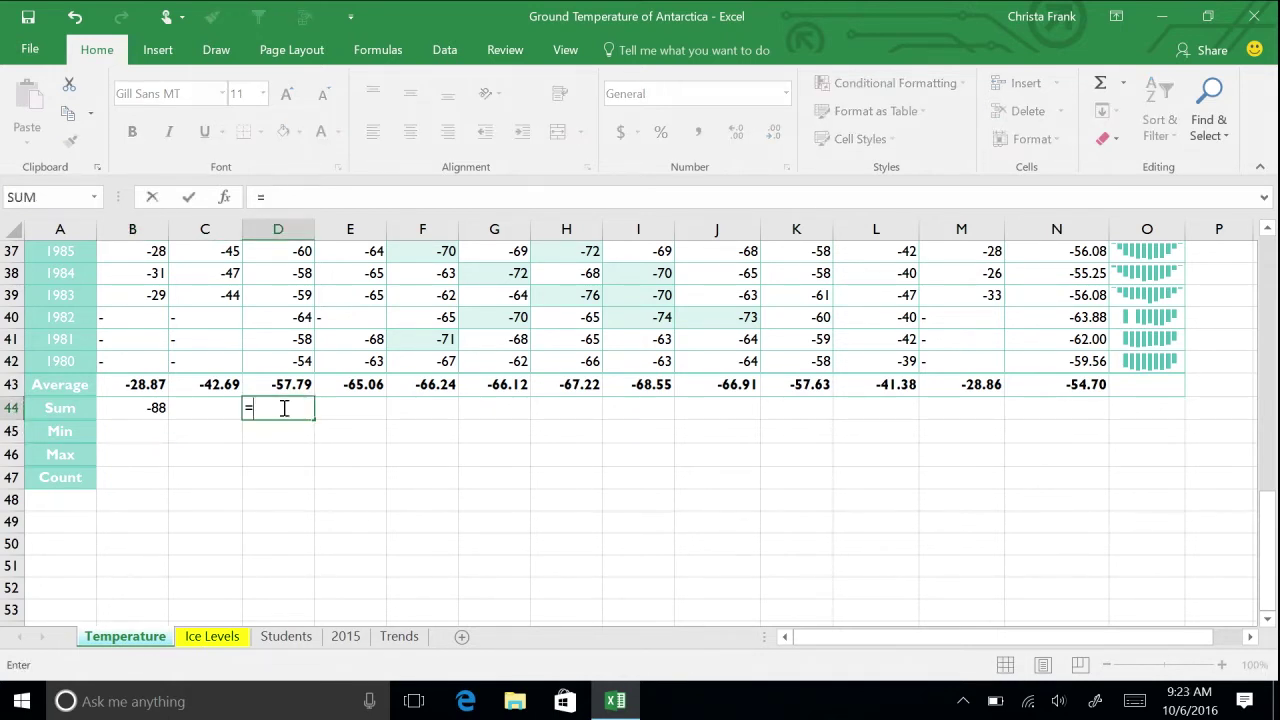
click(288, 360)
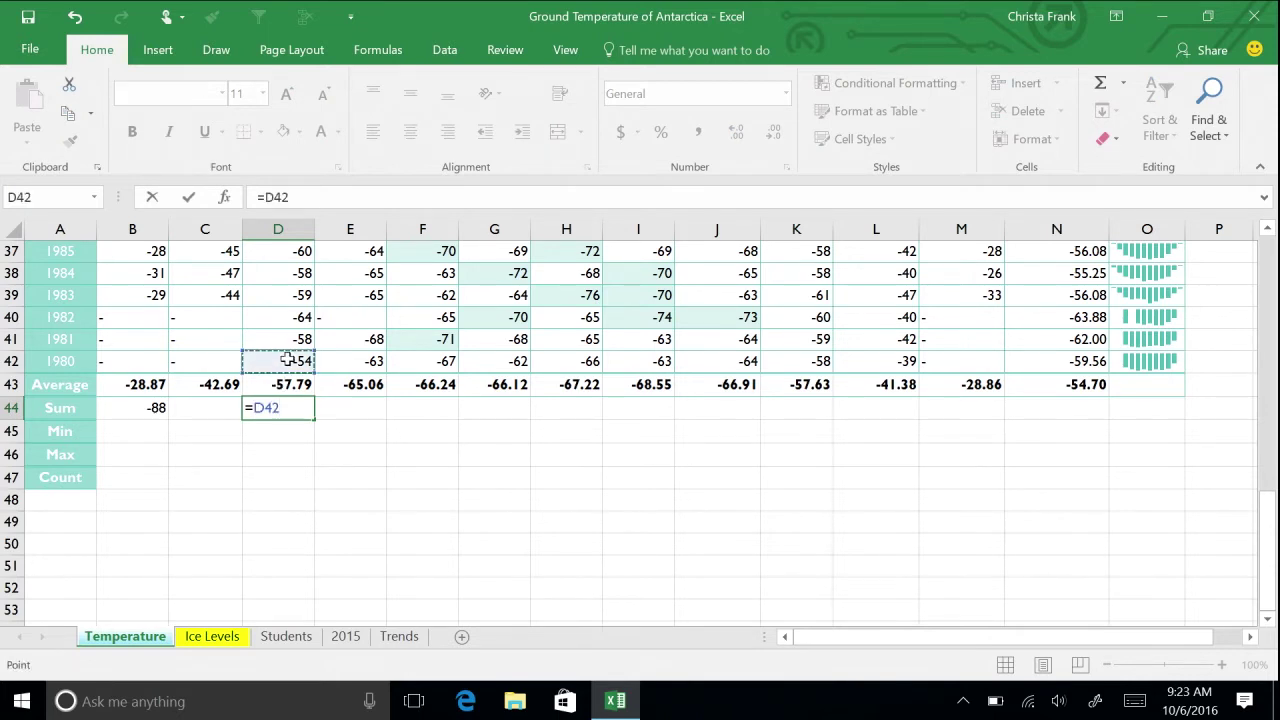
text(+)
click(283, 339)
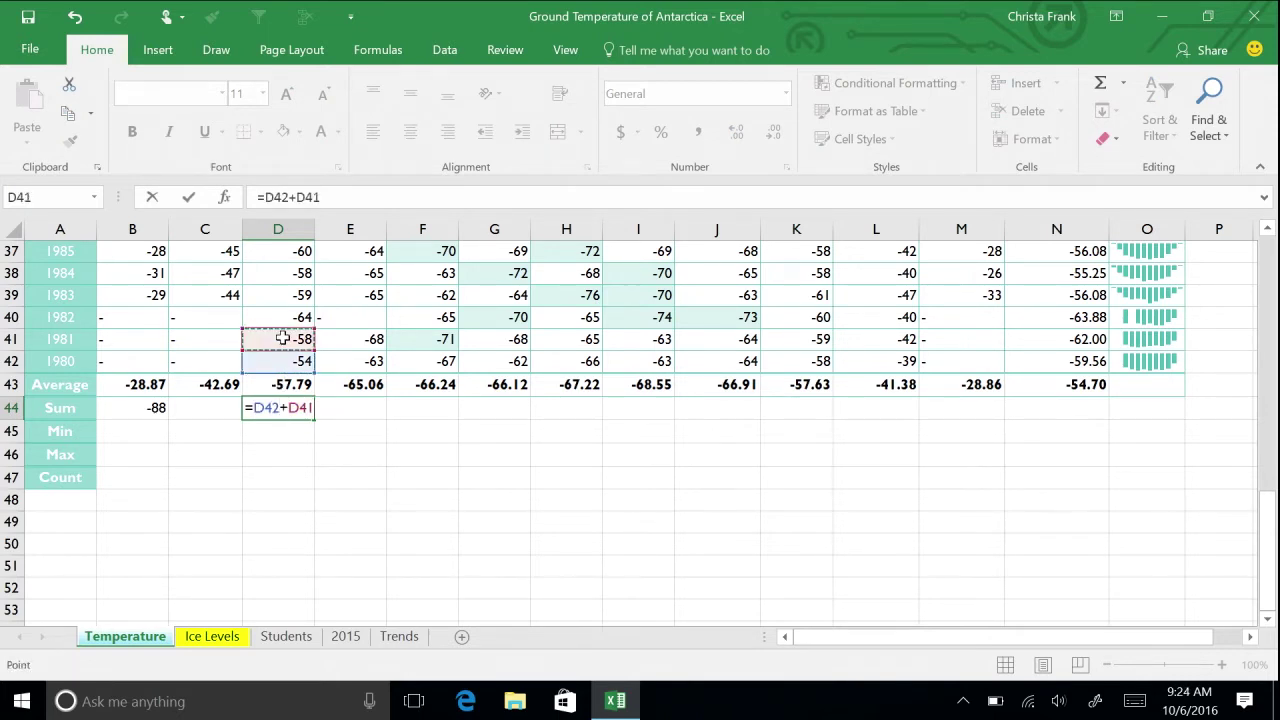
text(+)
click(281, 314)
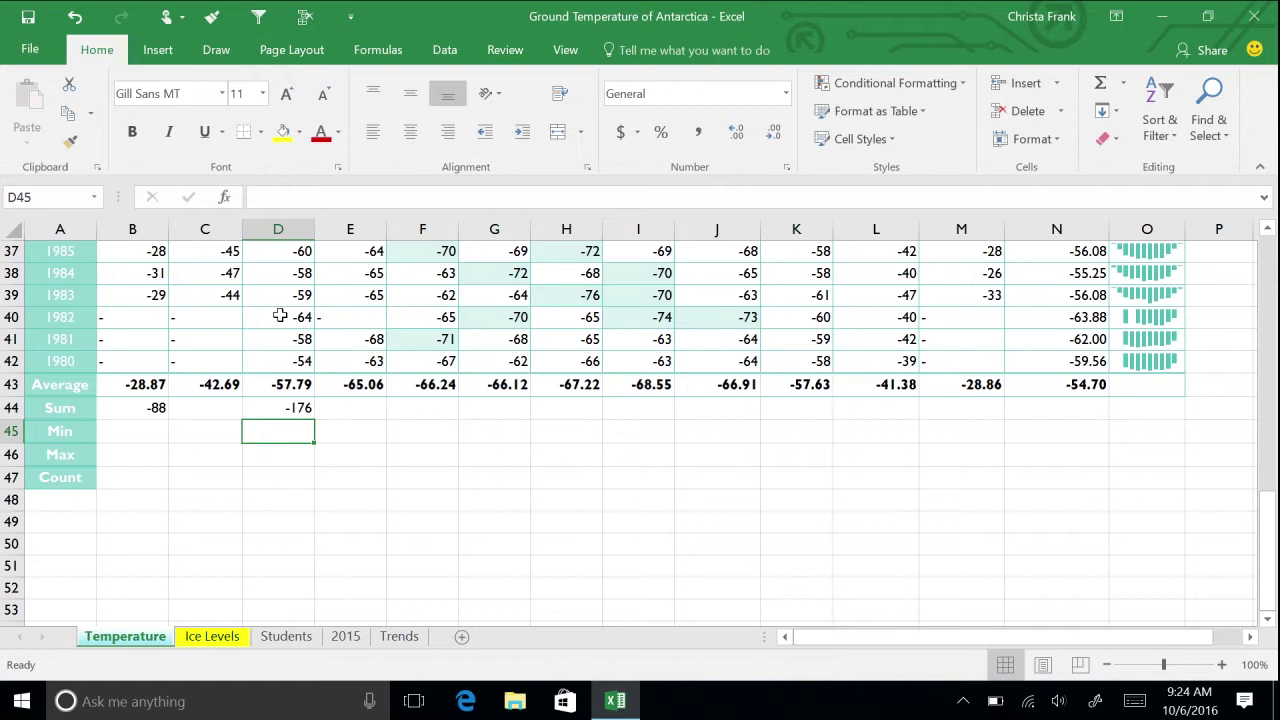
Step: Copy D44's sum formula into F44 and inspect its shifted references (-203)
click(254, 410)
key(ctrl+c)
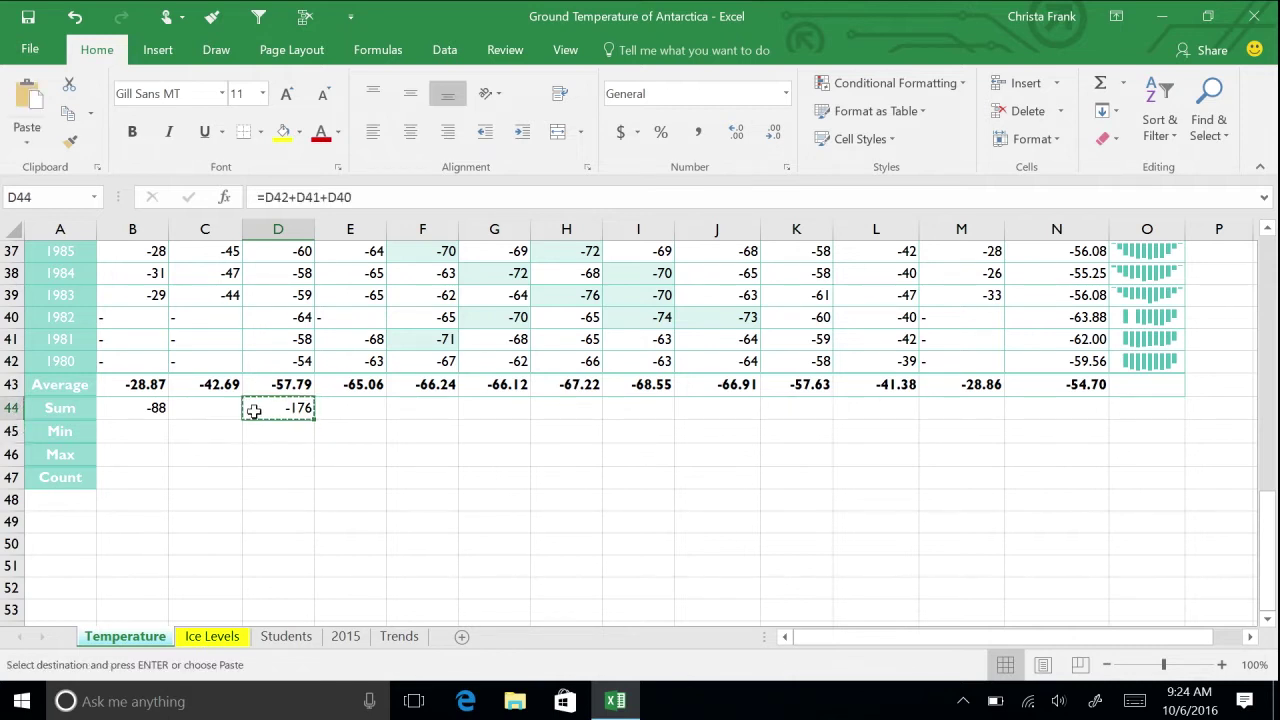
click(404, 414)
key(ctrl+v)
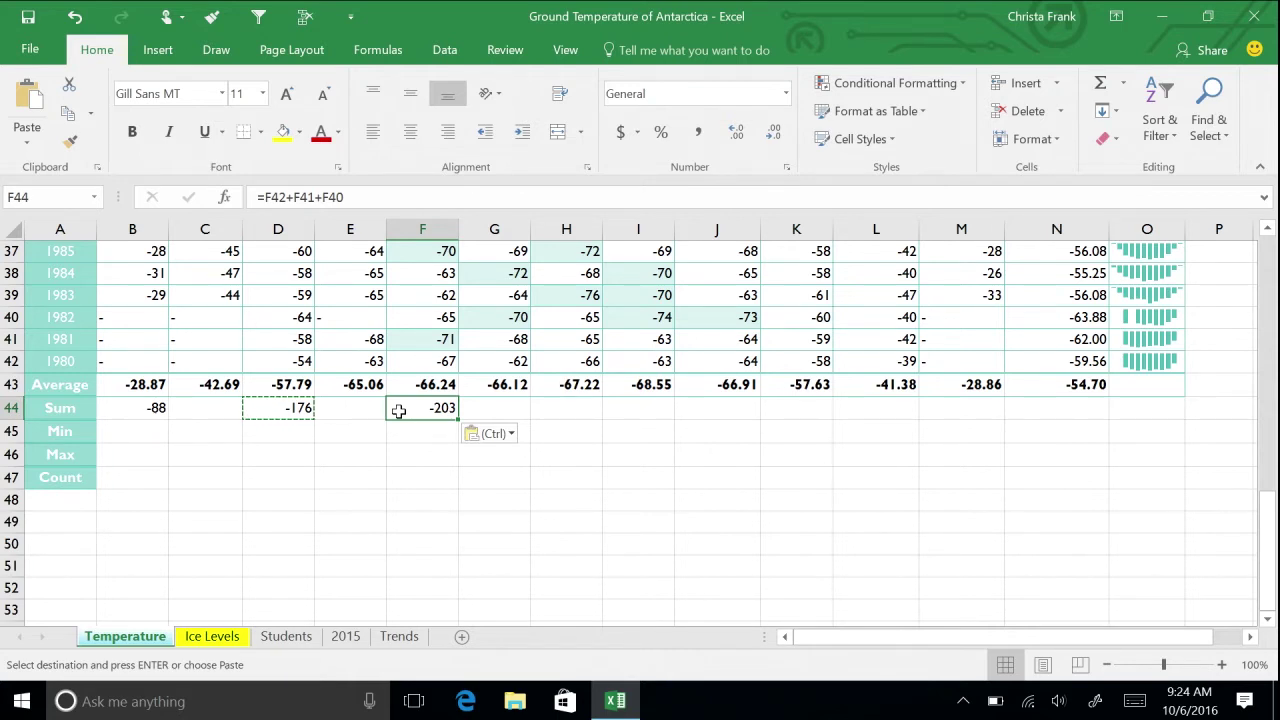
double_click(399, 411)
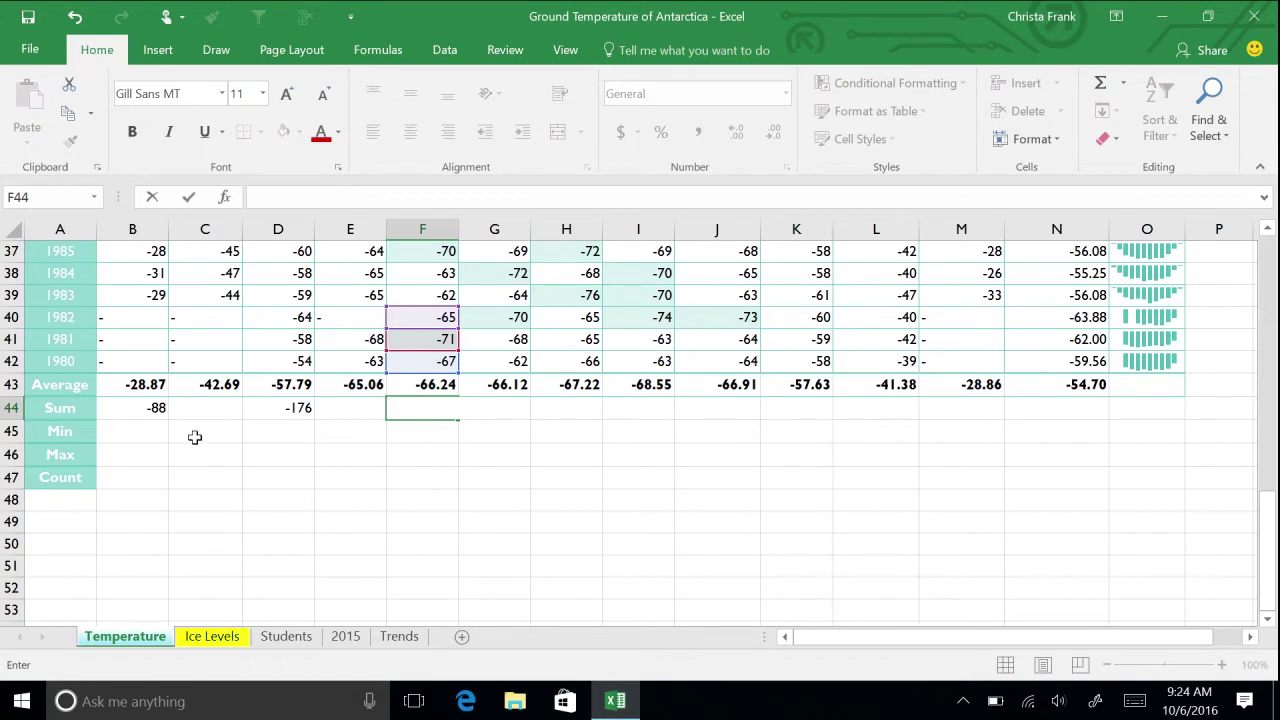
Step: Make D42 absolute in D44's formula so it reads =$D$42+D41+D40
click(265, 411)
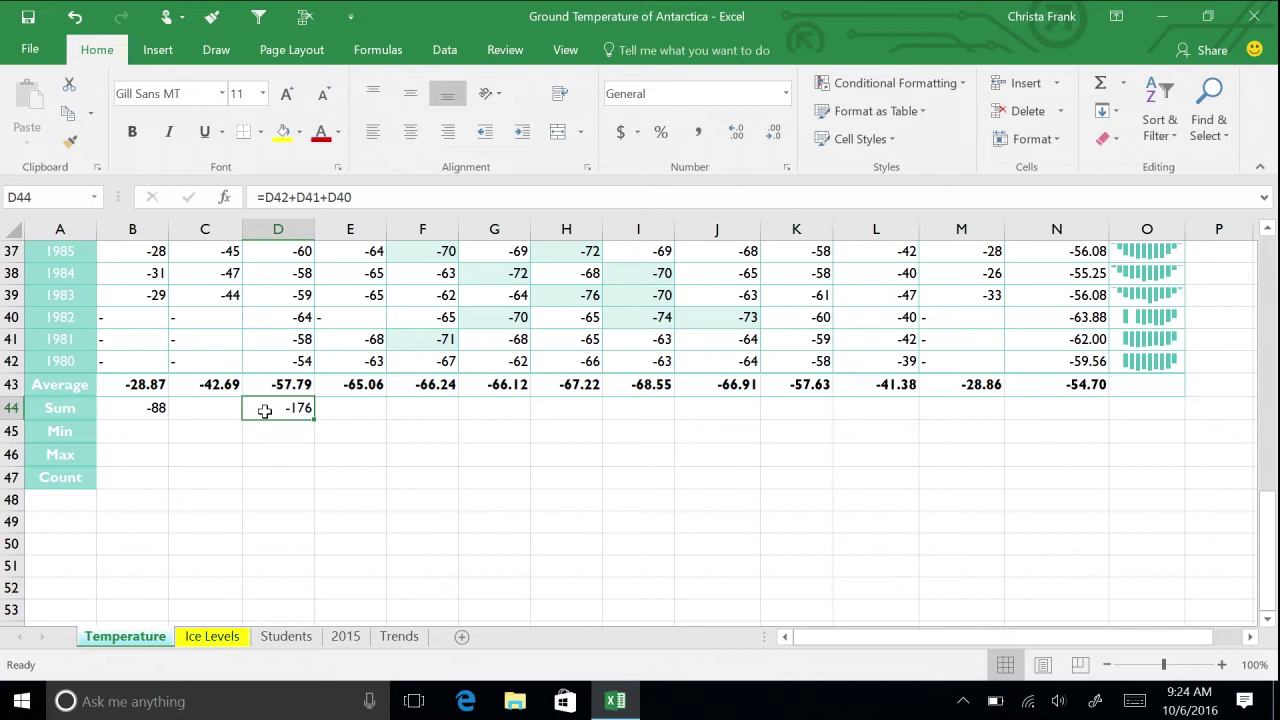
click(262, 197)
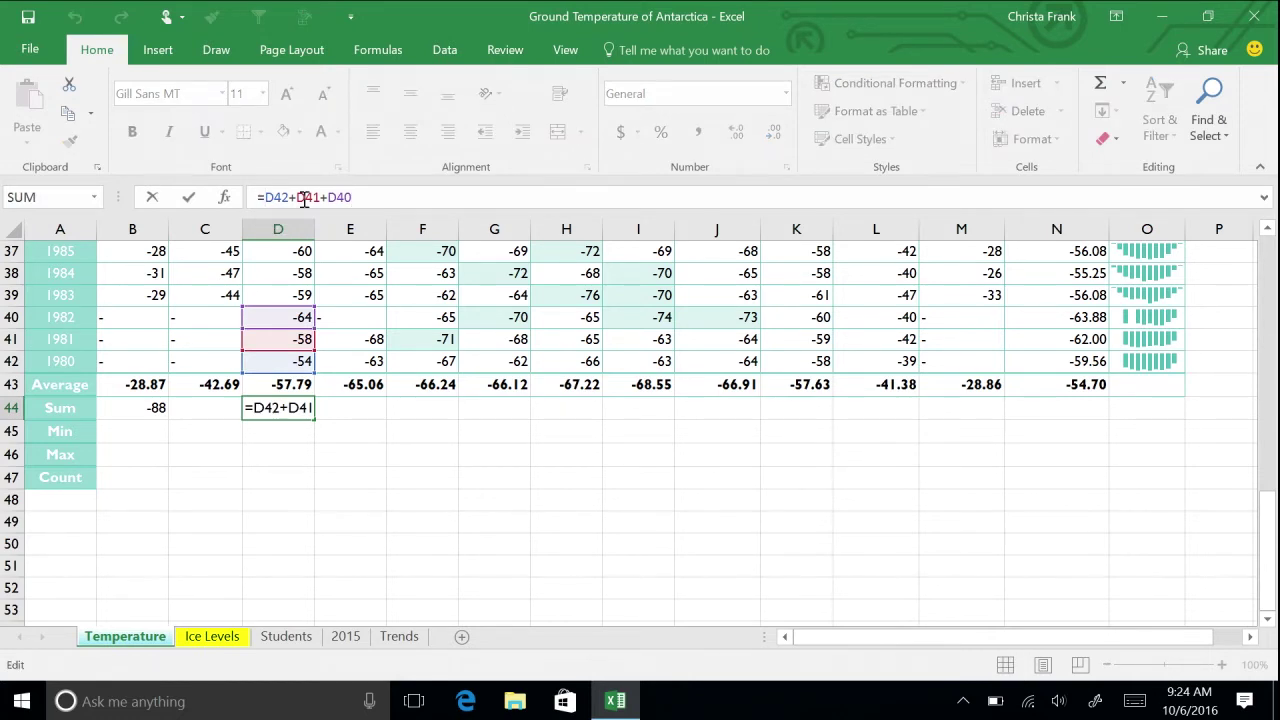
text($)
key(Right)
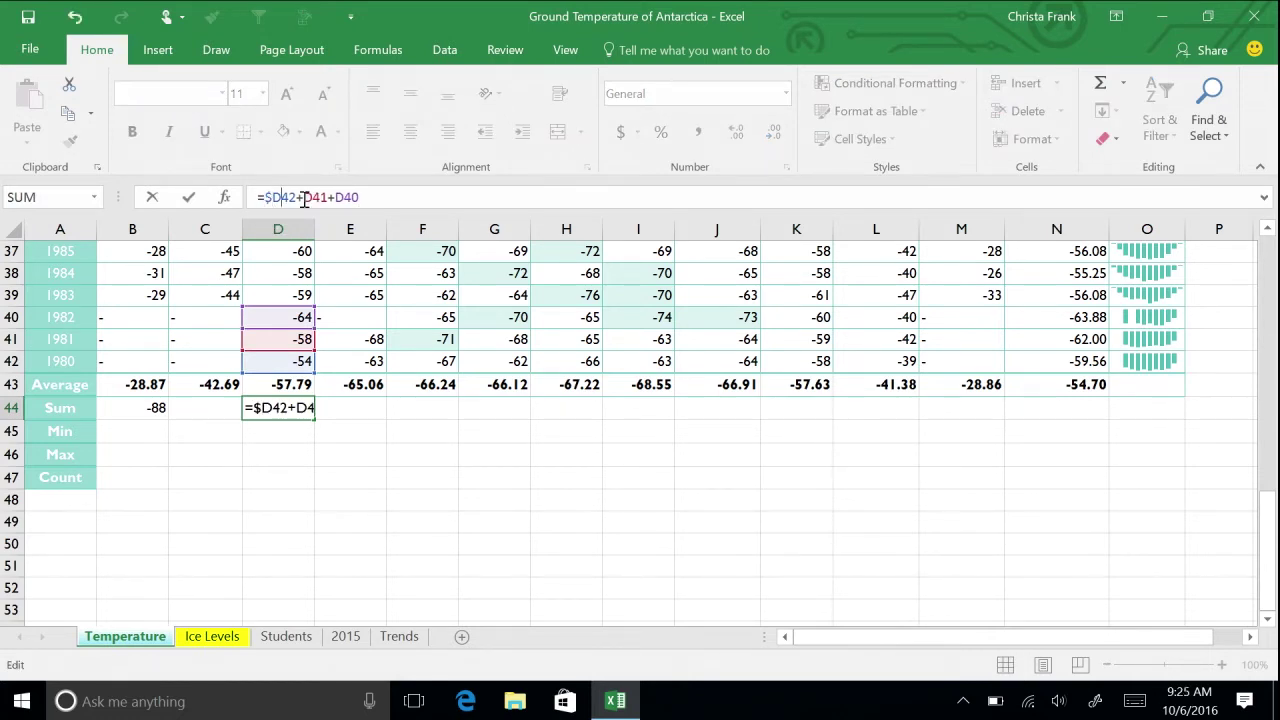
text($)
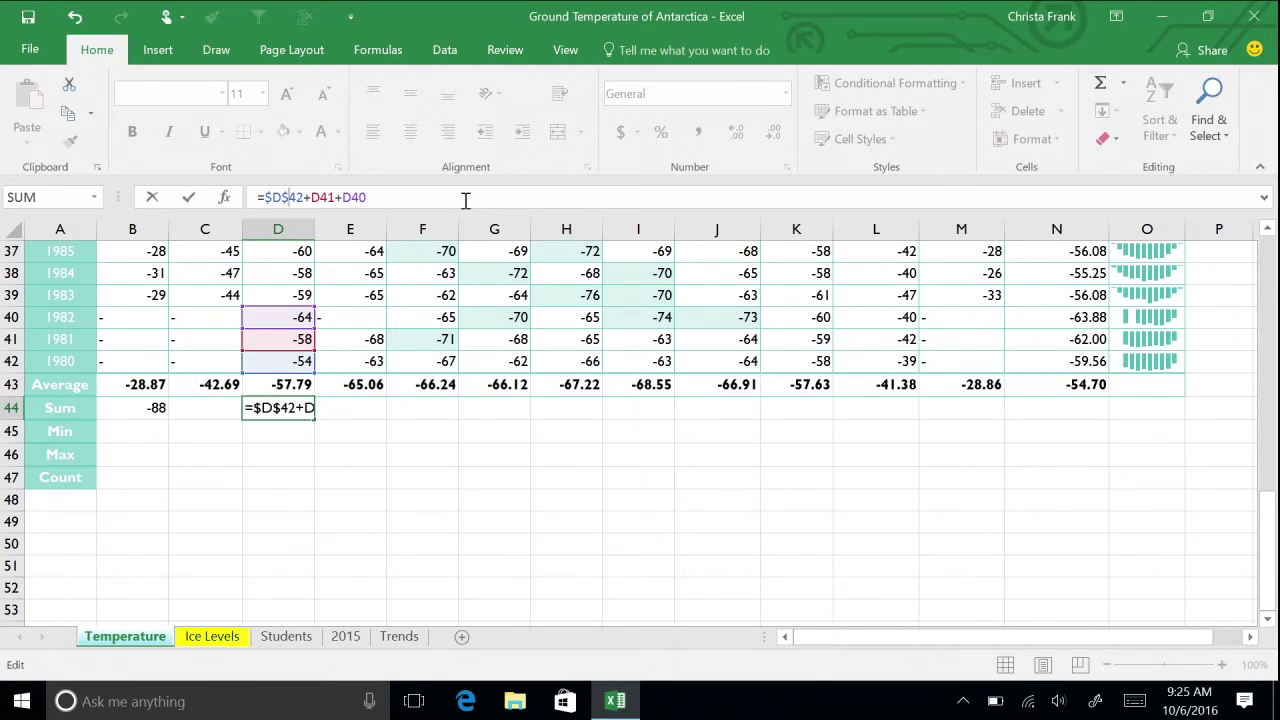
key(Return)
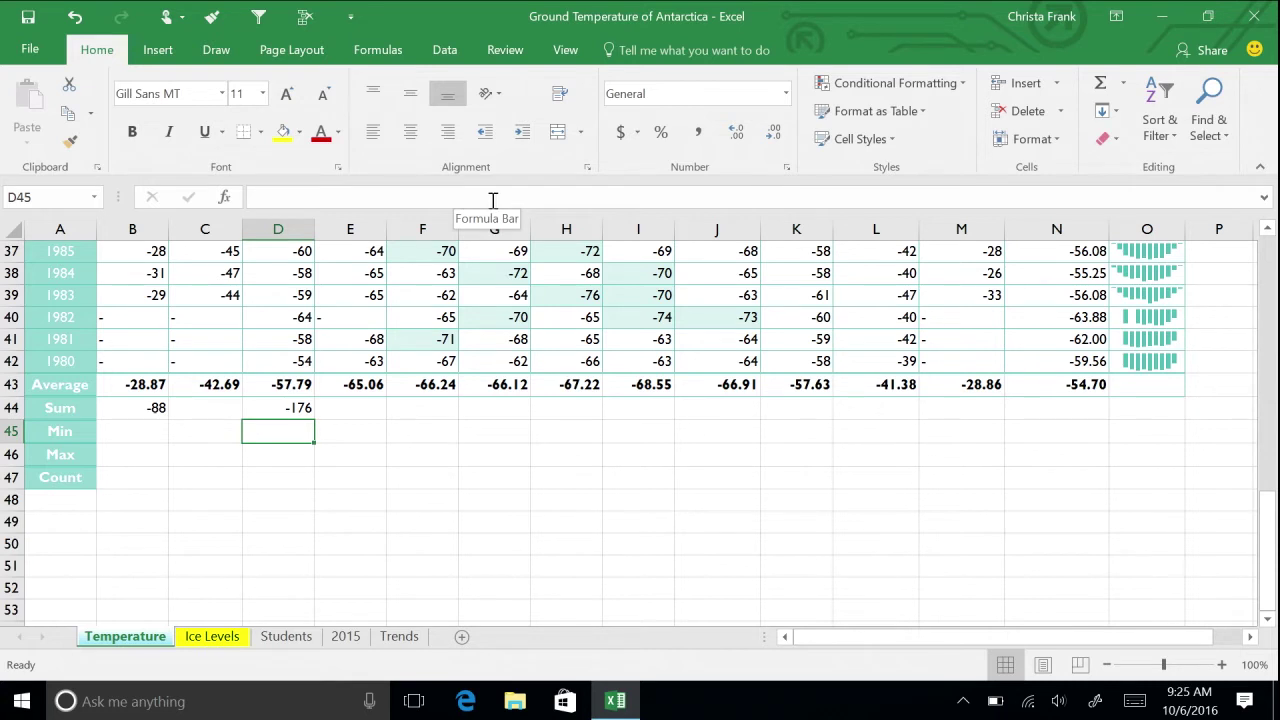
click(278, 409)
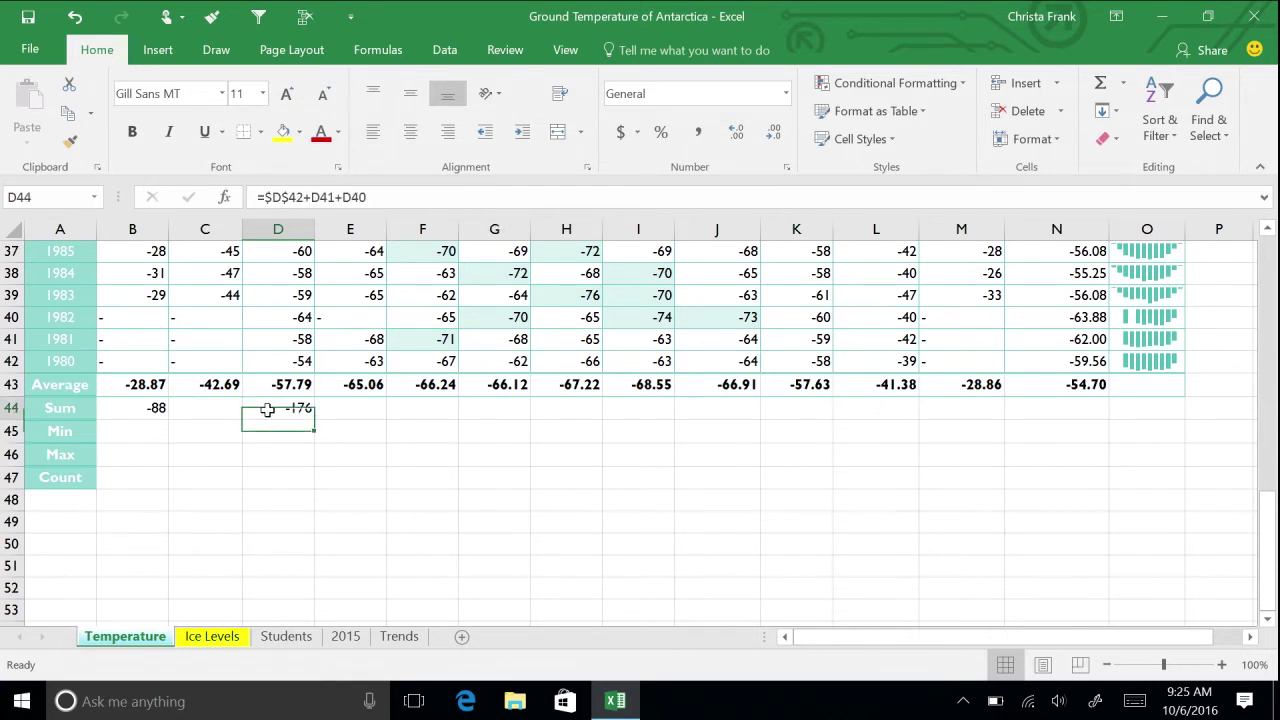
Step: Paste D44's formula into F44, giving =$D$42+F41+F40 with a result of -190
key(ctrl+c)
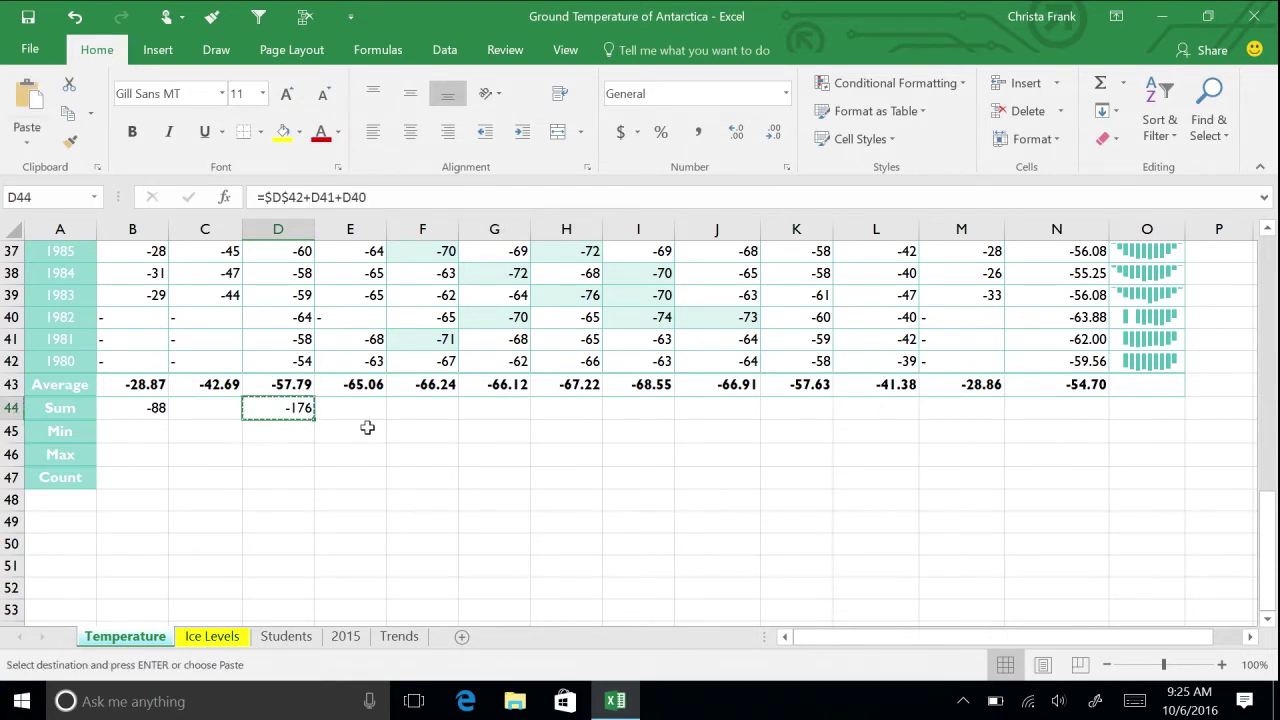
click(435, 410)
key(ctrl+v)
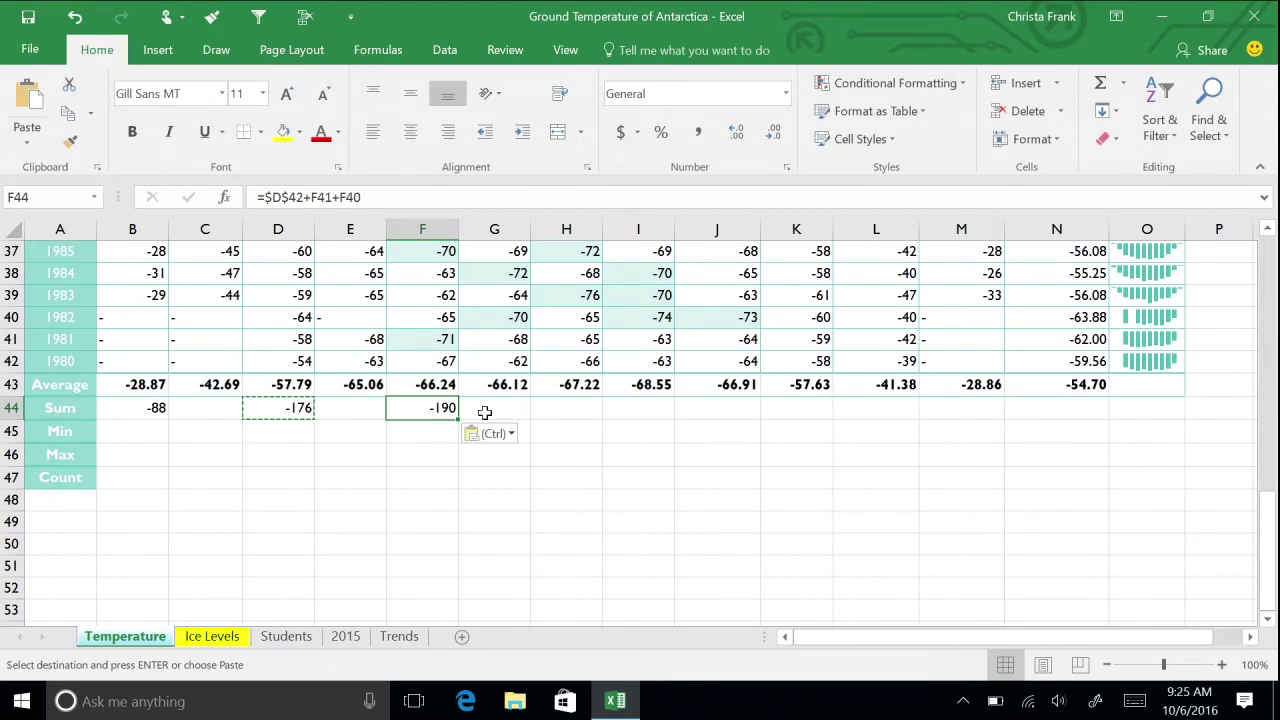
key(Escape)
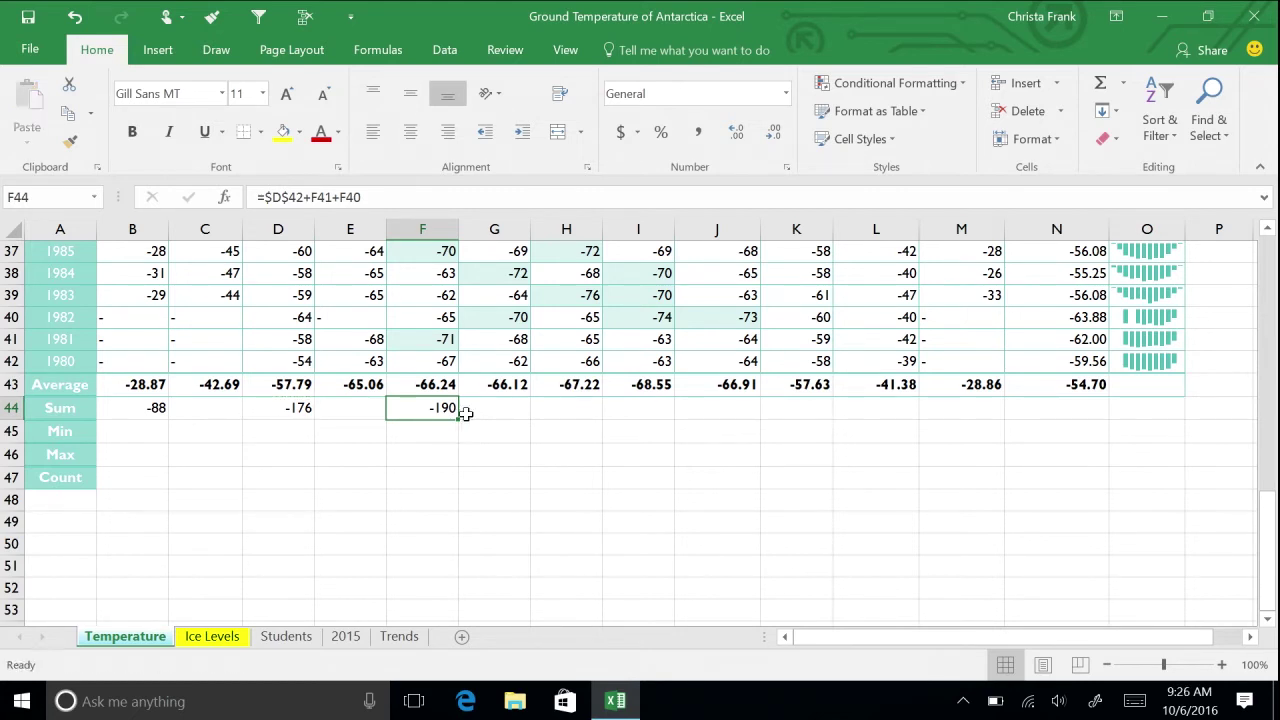
click(484, 203)
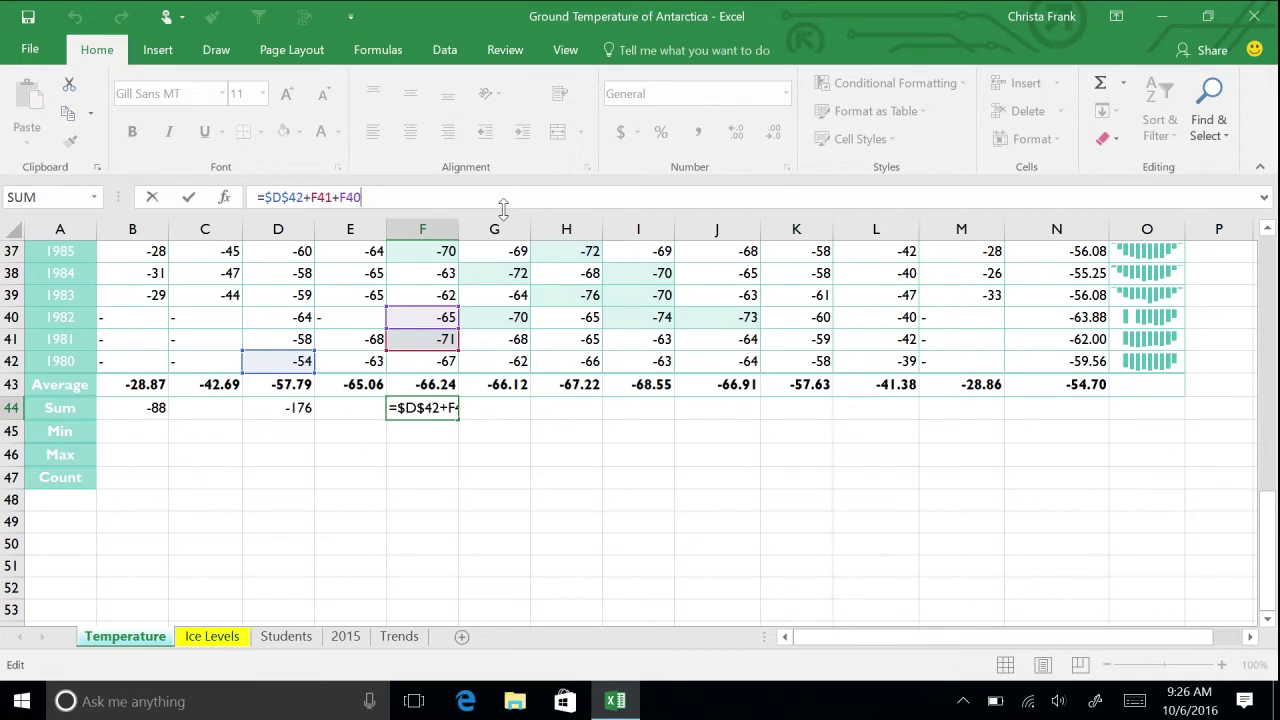
Step: Insert a blank column at O, before the sparklines
scroll(1127, 407, up, 12)
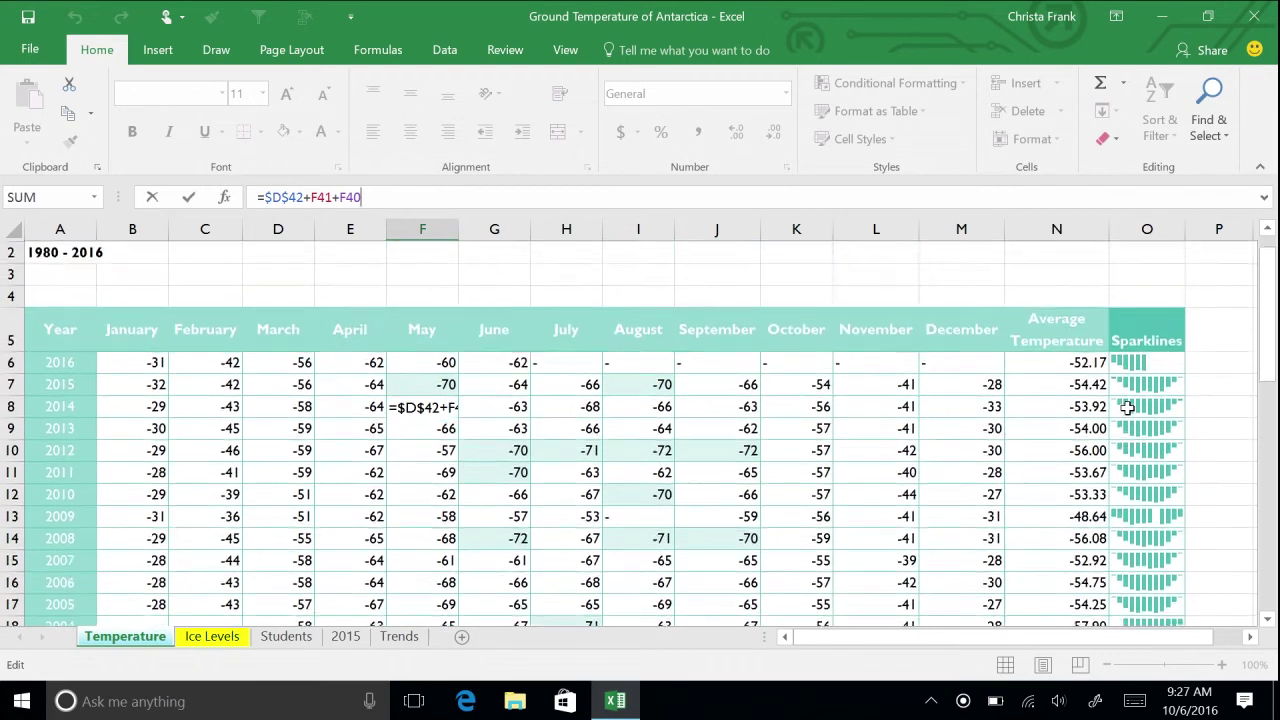
scroll(1127, 407, up, 1)
right_click(1150, 232)
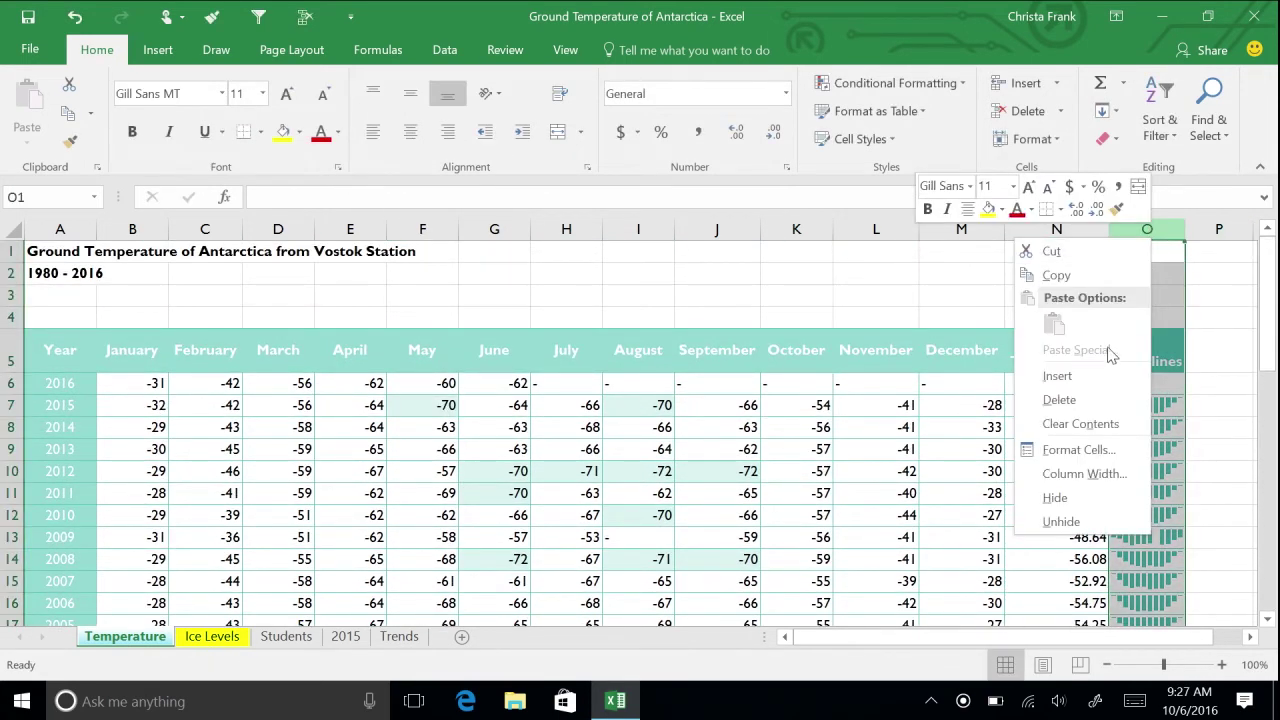
click(1057, 375)
Step: Head column O with 'Average Ice Levels' in O5 and start a formula in O6
click(1141, 349)
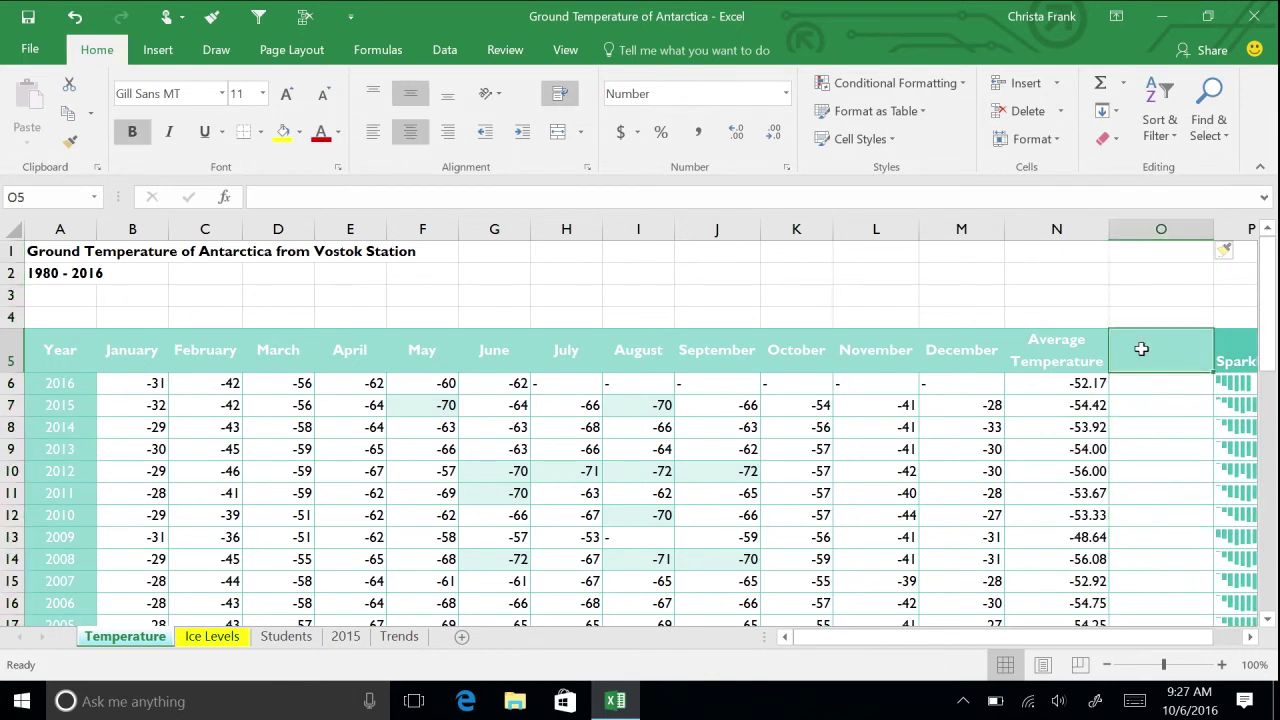
text(Aver)
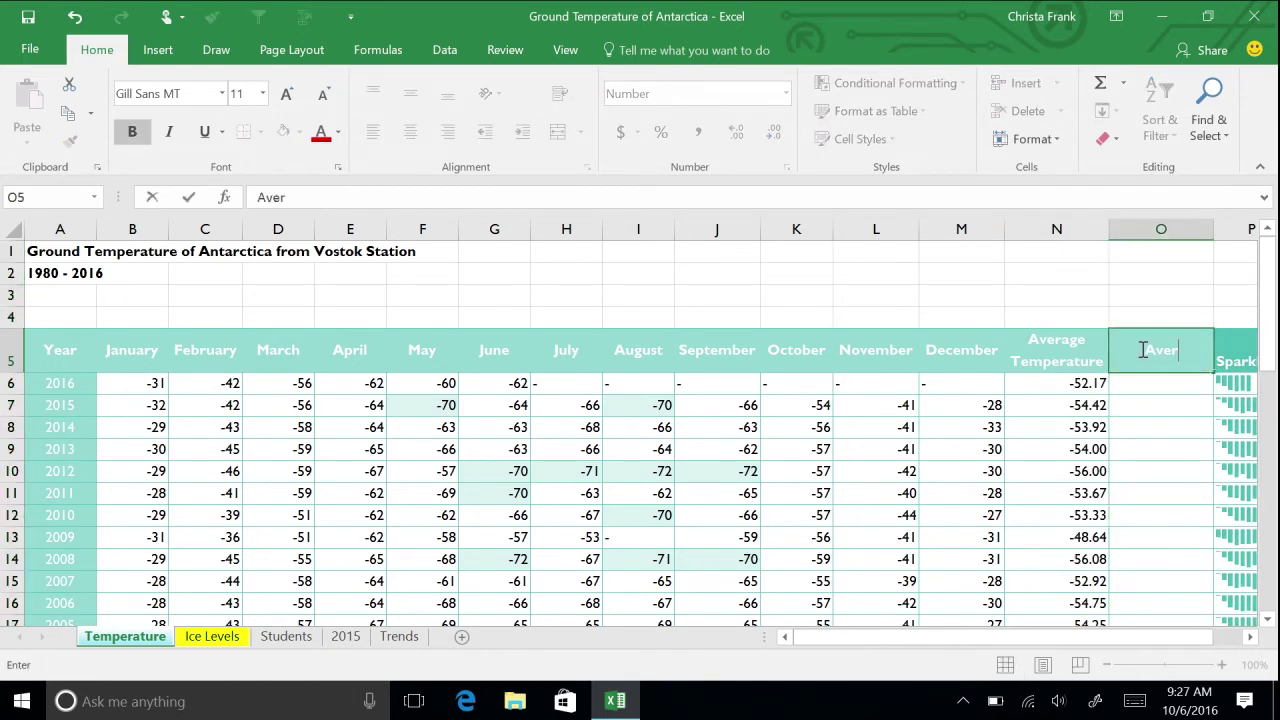
text(age Ice Levels)
key(Return)
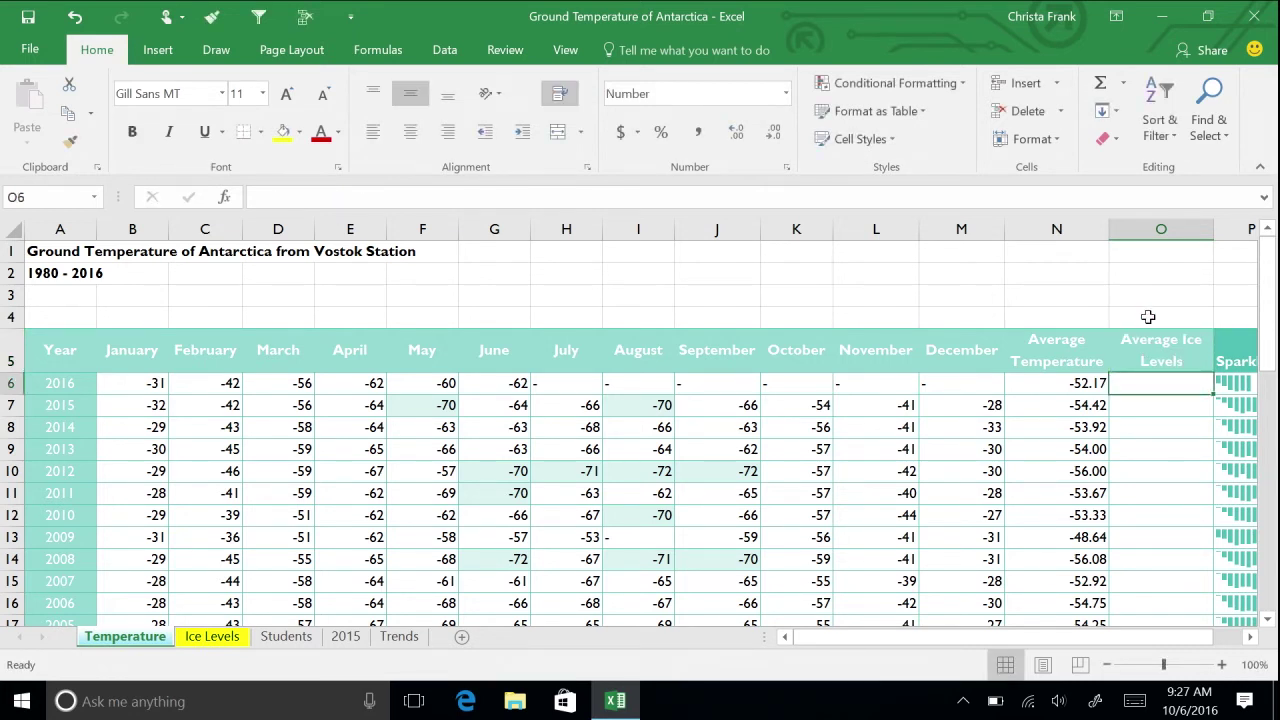
text(=)
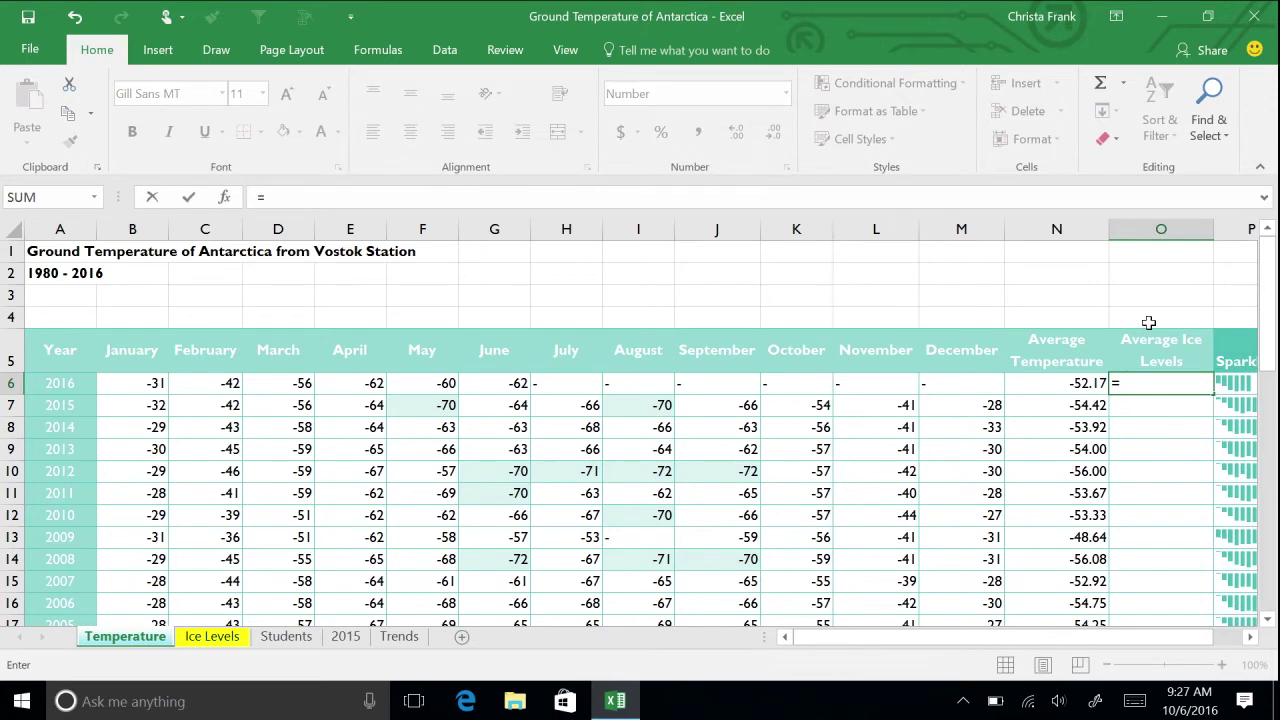
Step: Link each O cell to that year's Average on the Ice Levels sheet, starting with 2016 and 2015
click(193, 640)
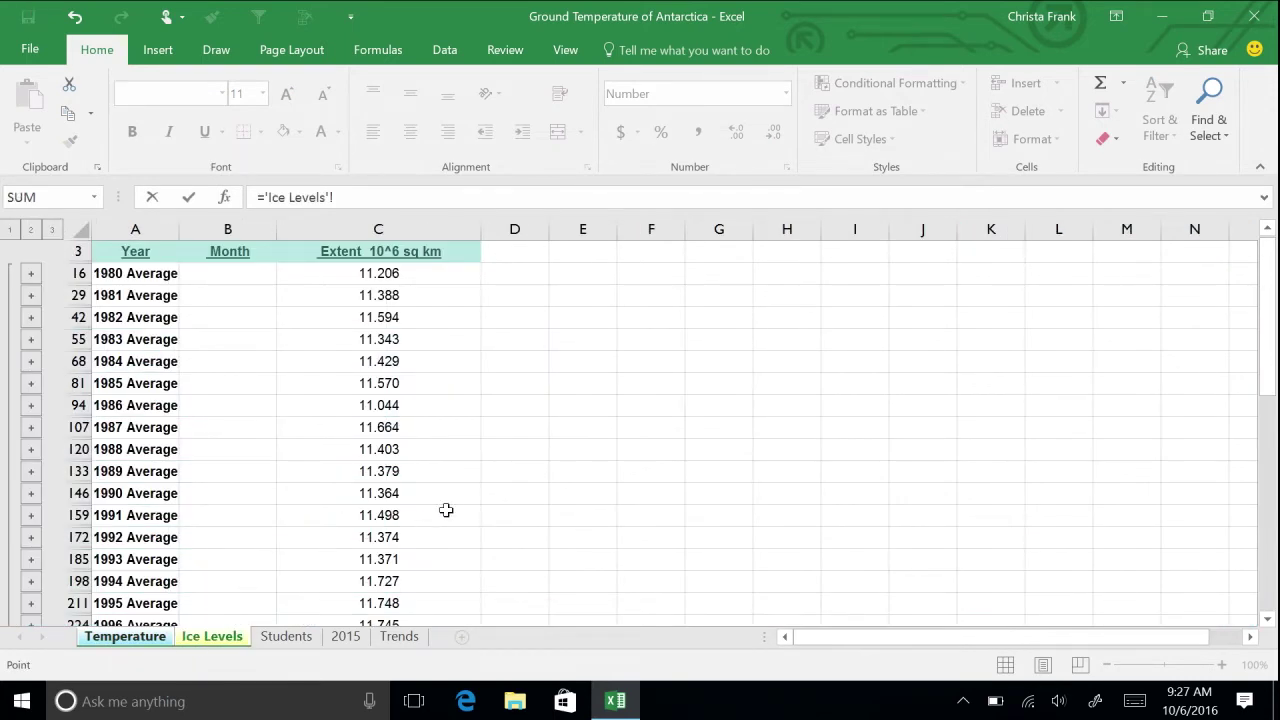
scroll(484, 501, down, 1)
scroll(484, 501, down, 5)
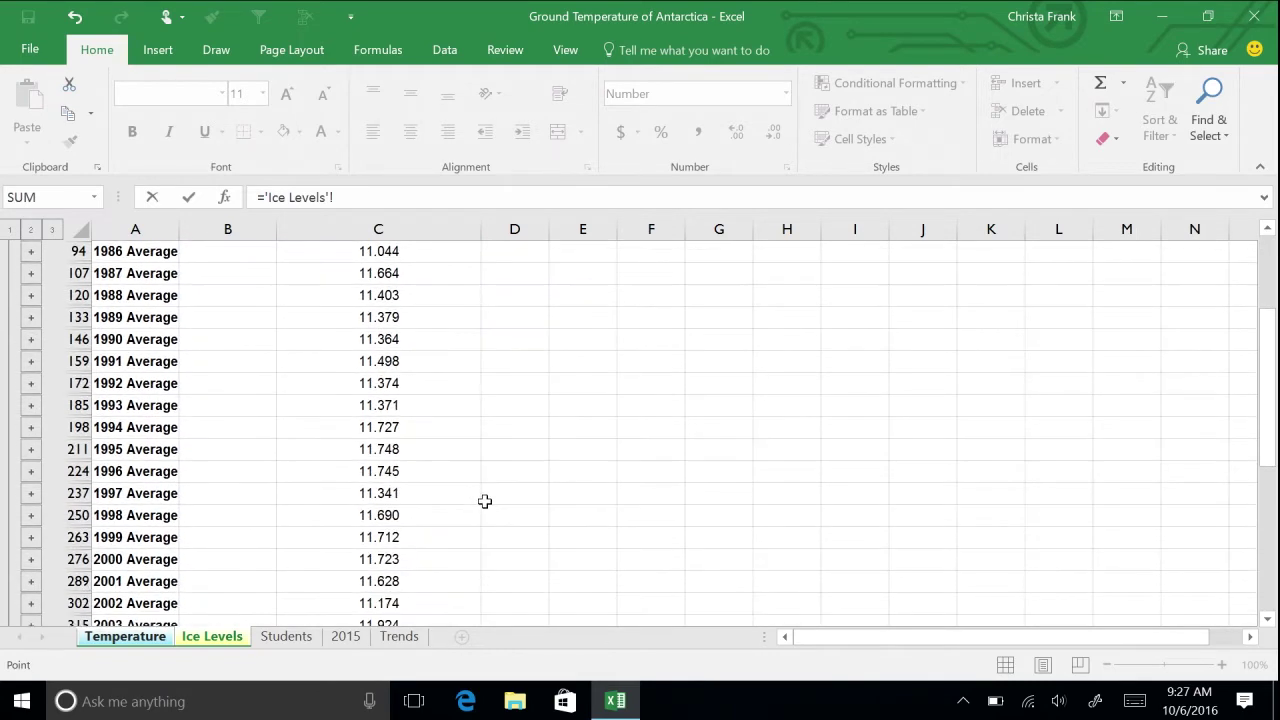
scroll(487, 504, down, 3)
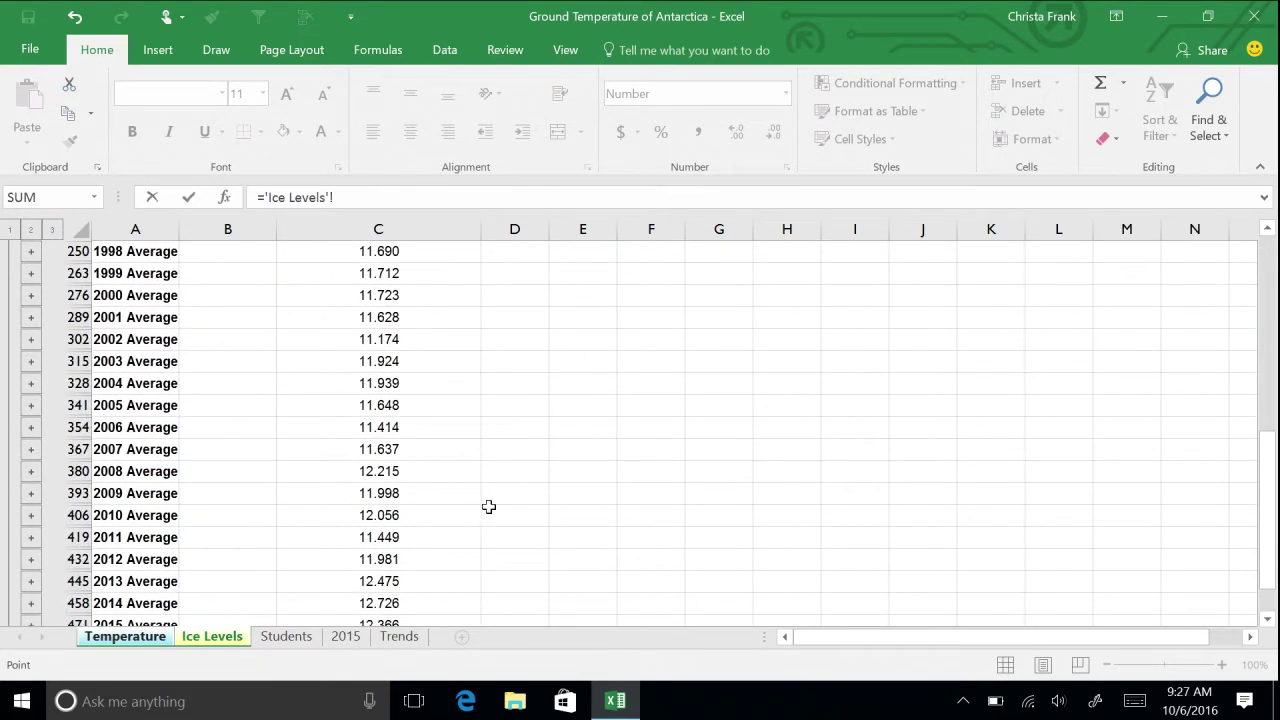
click(397, 575)
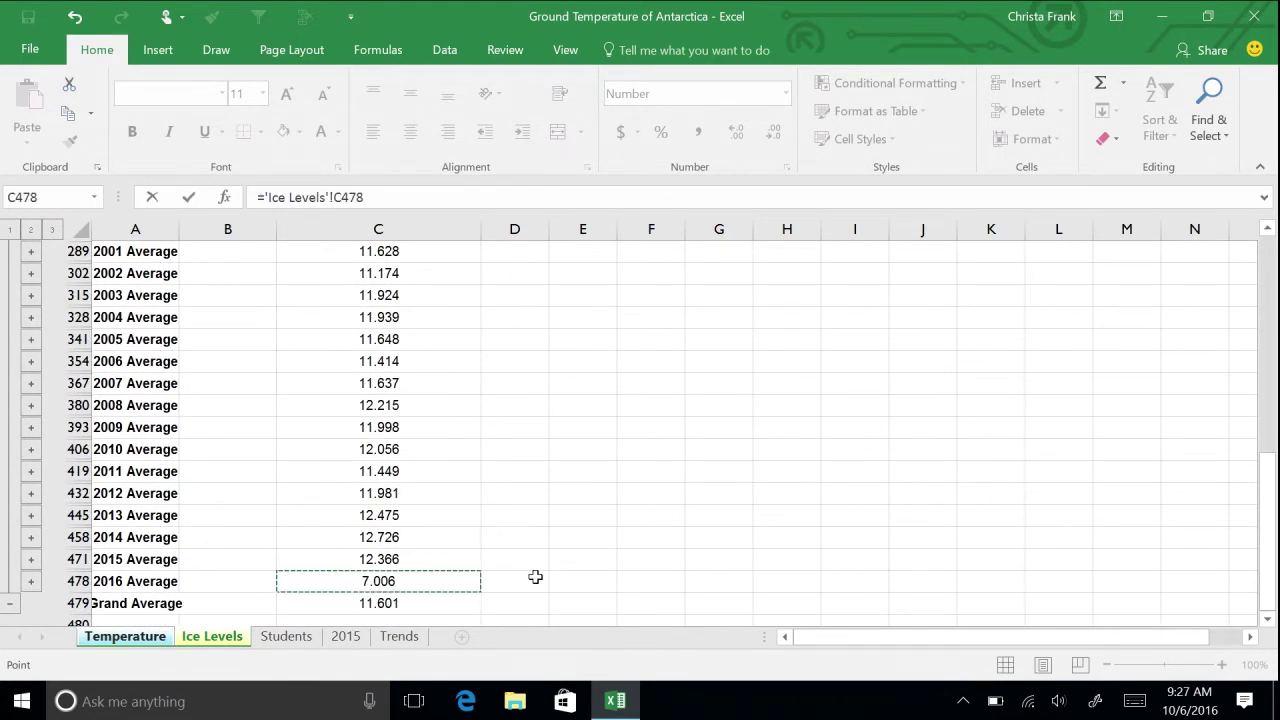
key(Return)
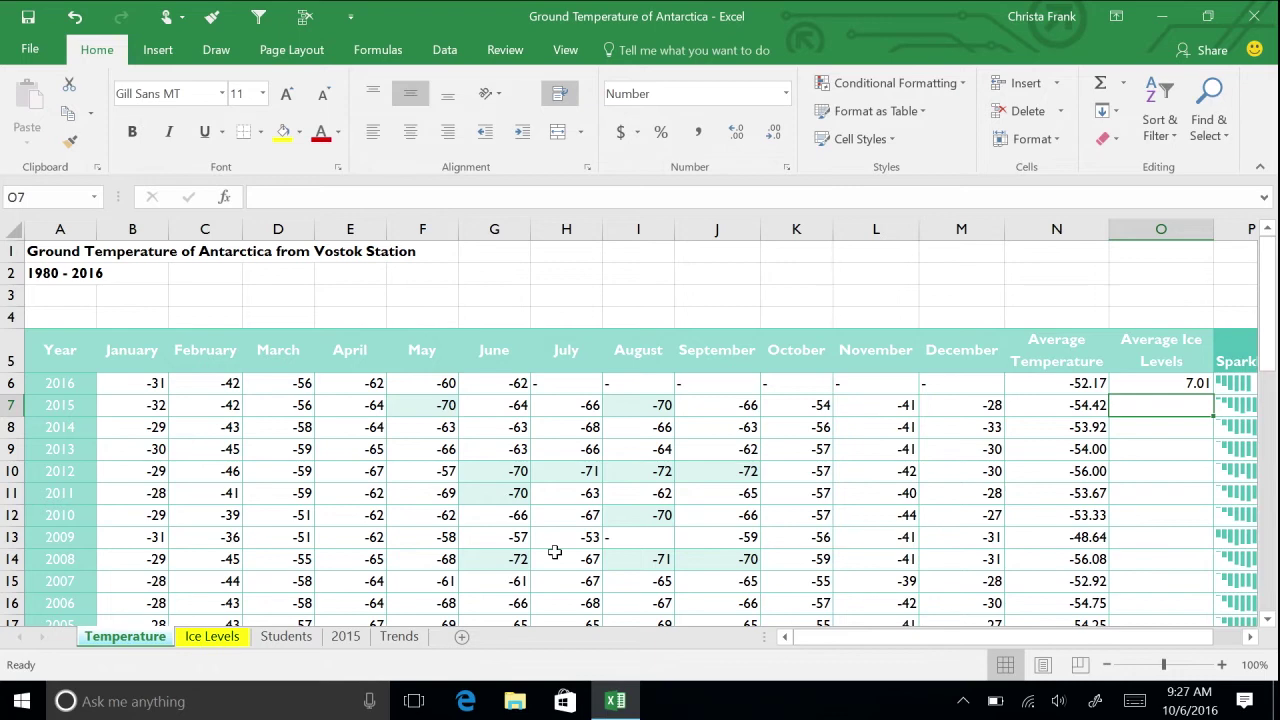
text(=)
click(212, 636)
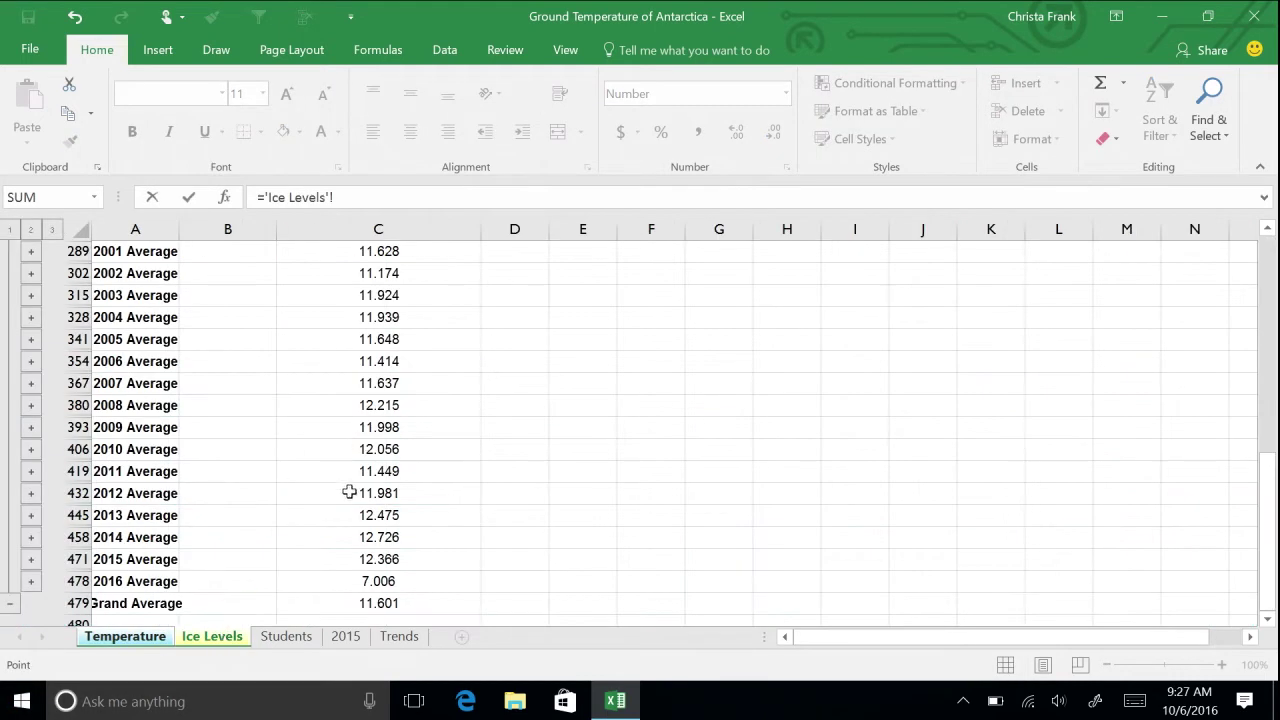
click(377, 558)
key(Return)
text(=)
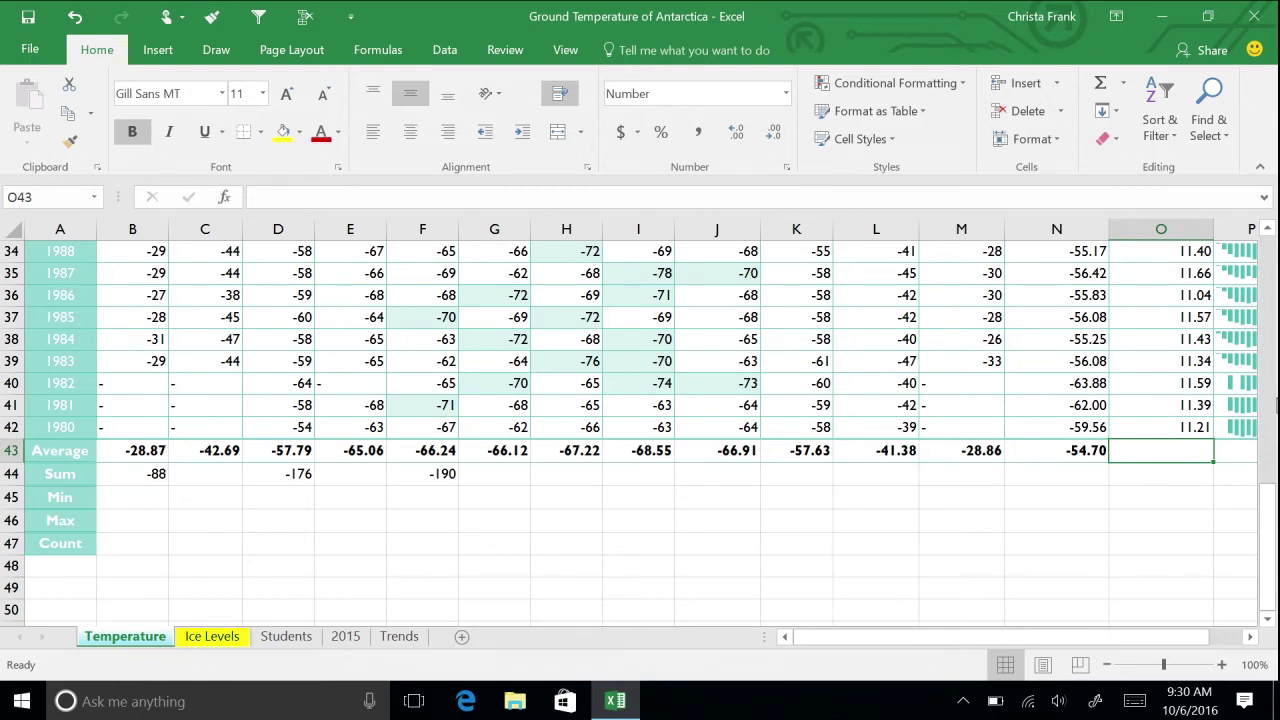
Step: Put =SUM(B6:B42) in B44 via AutoSum, totalling January at -866
click(390, 470)
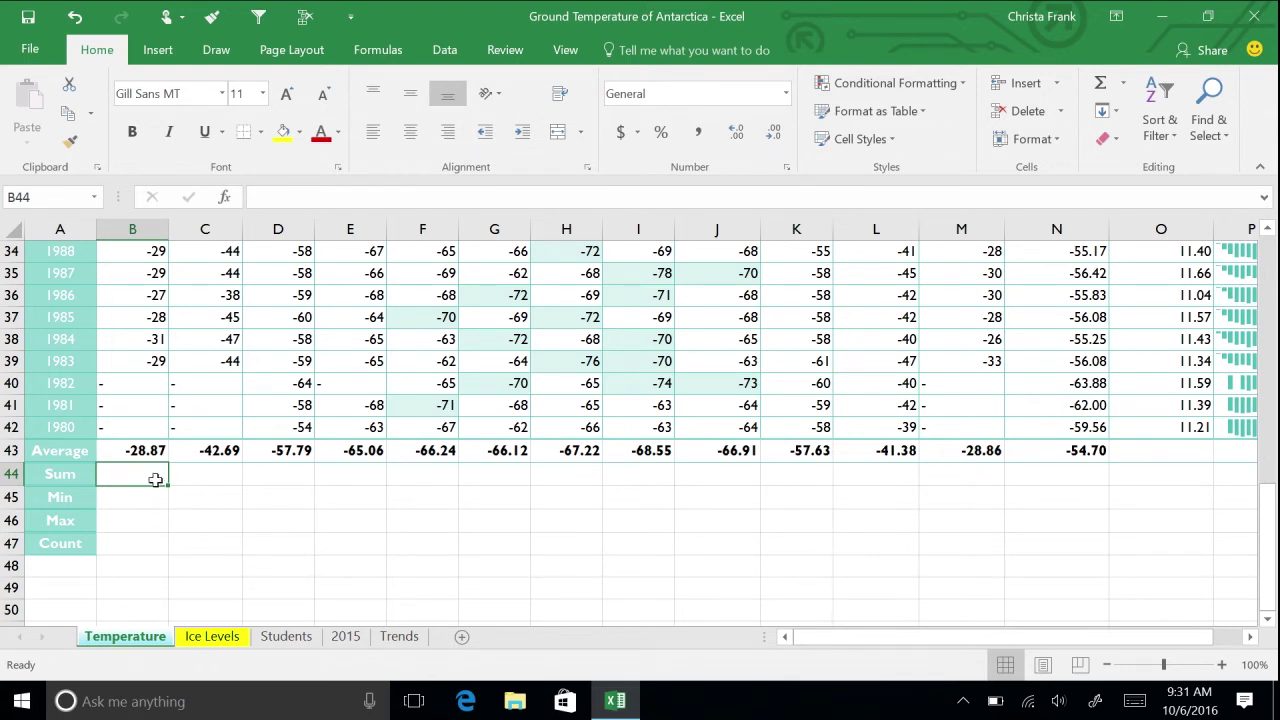
click(366, 57)
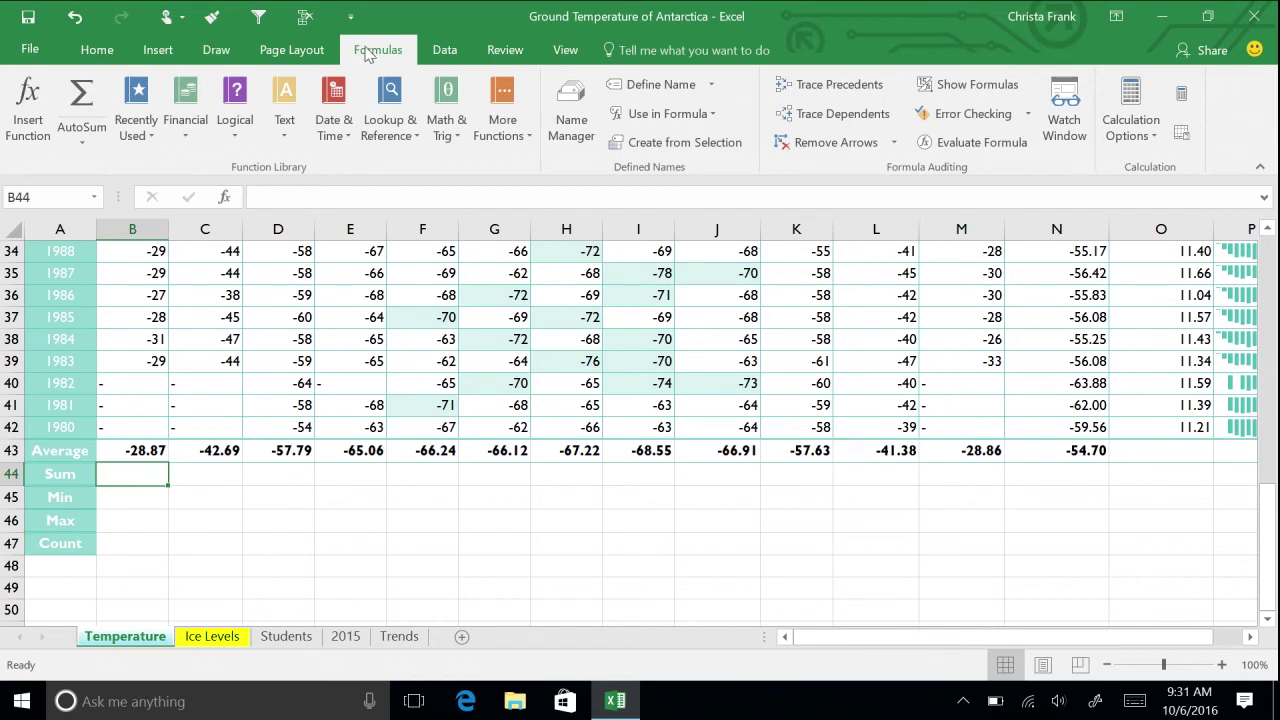
click(80, 130)
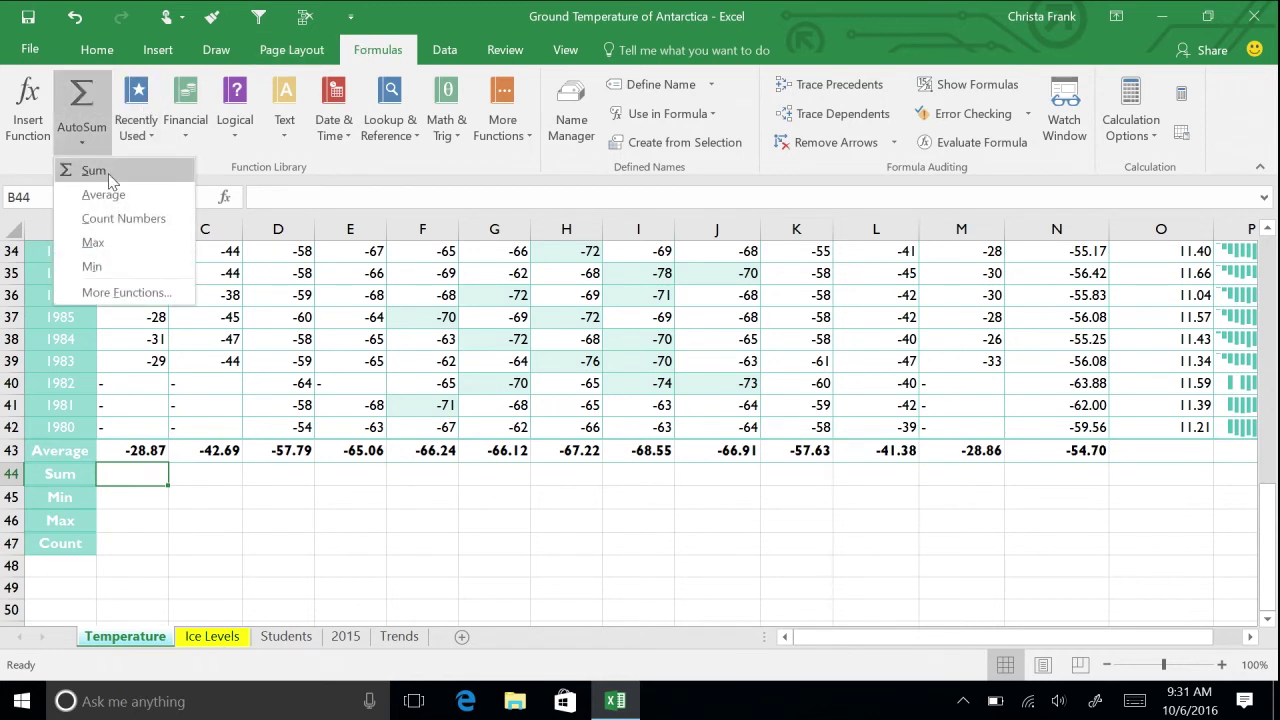
click(93, 170)
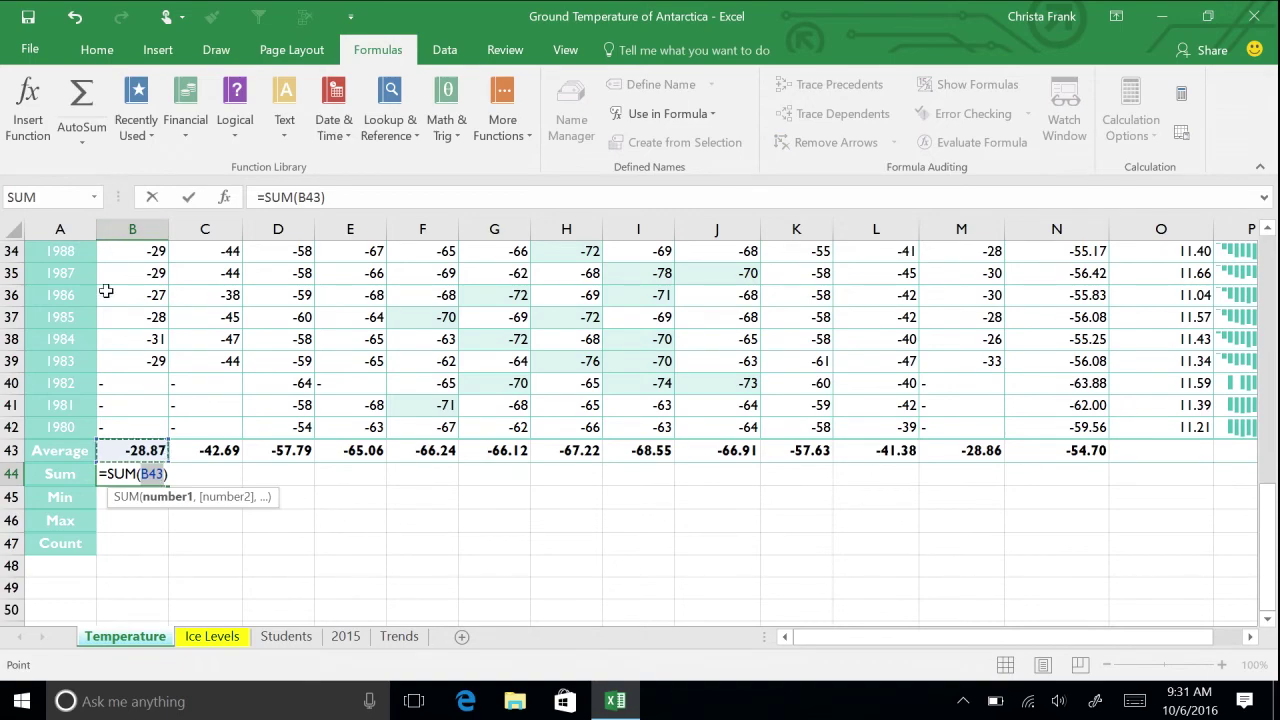
drag(133, 426, 164, 219)
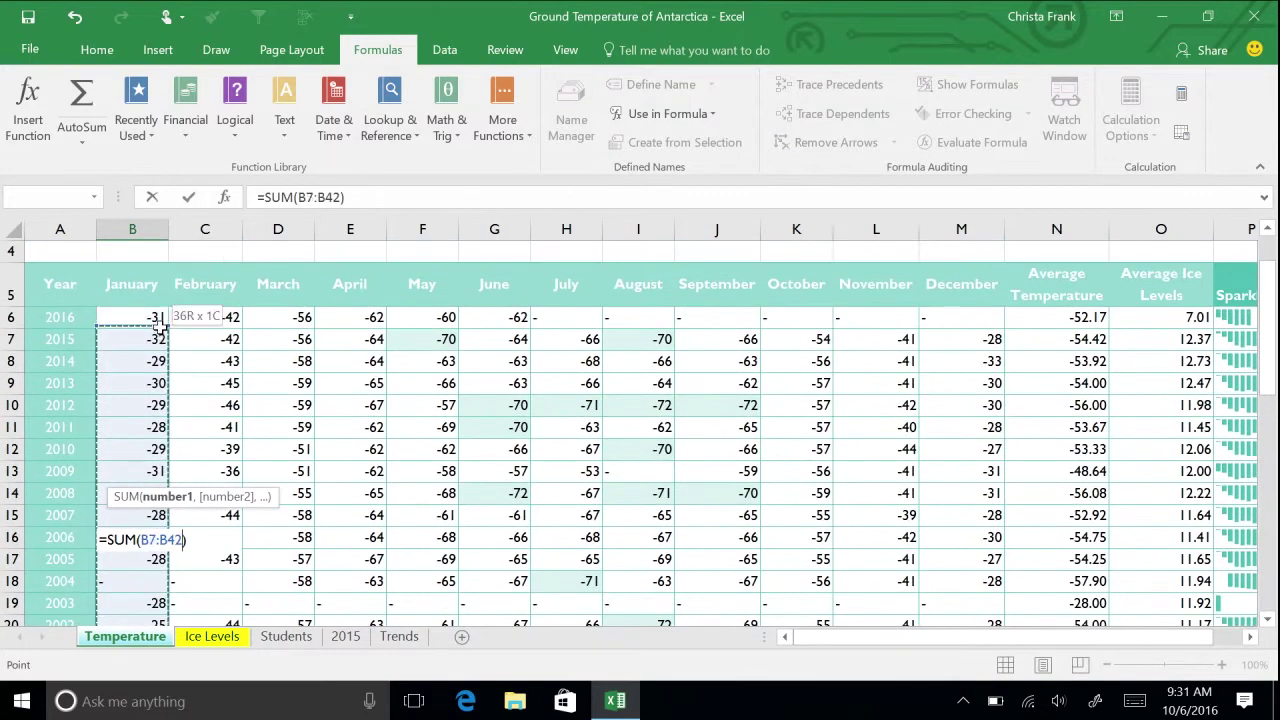
drag(160, 325, 158, 316)
scroll(320, 357, down, 5)
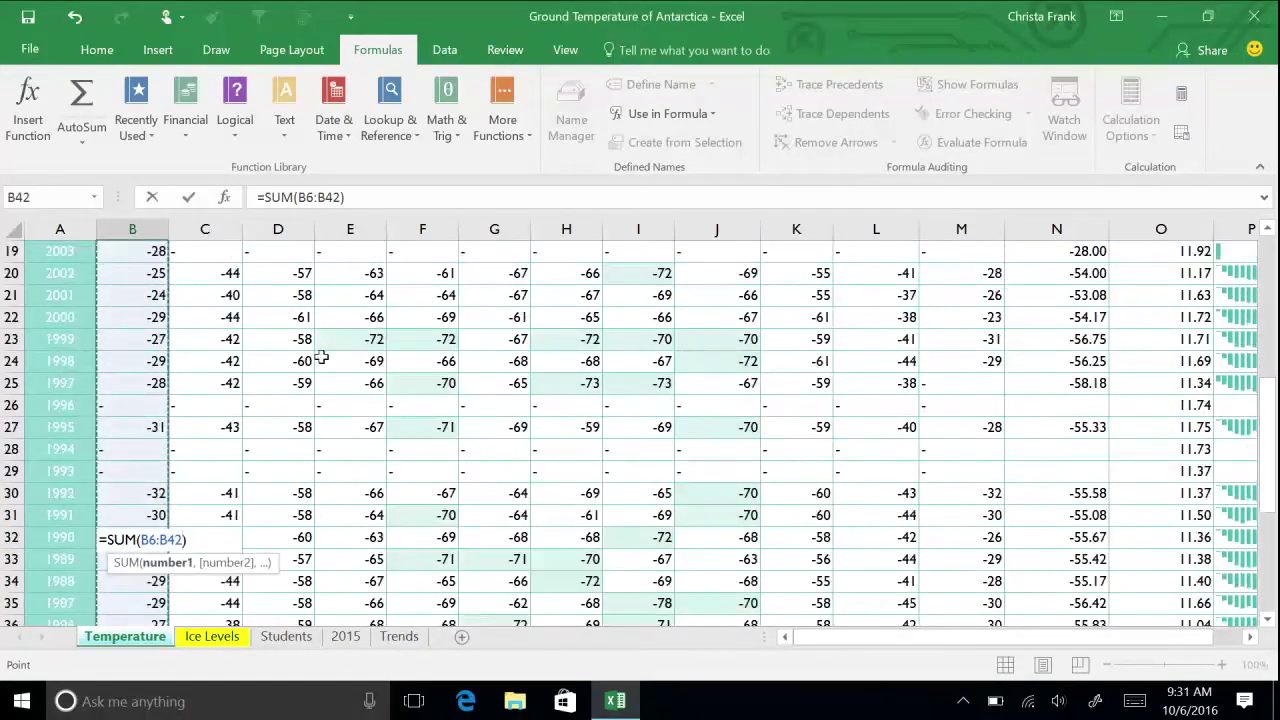
scroll(320, 357, down, 6)
key(Return)
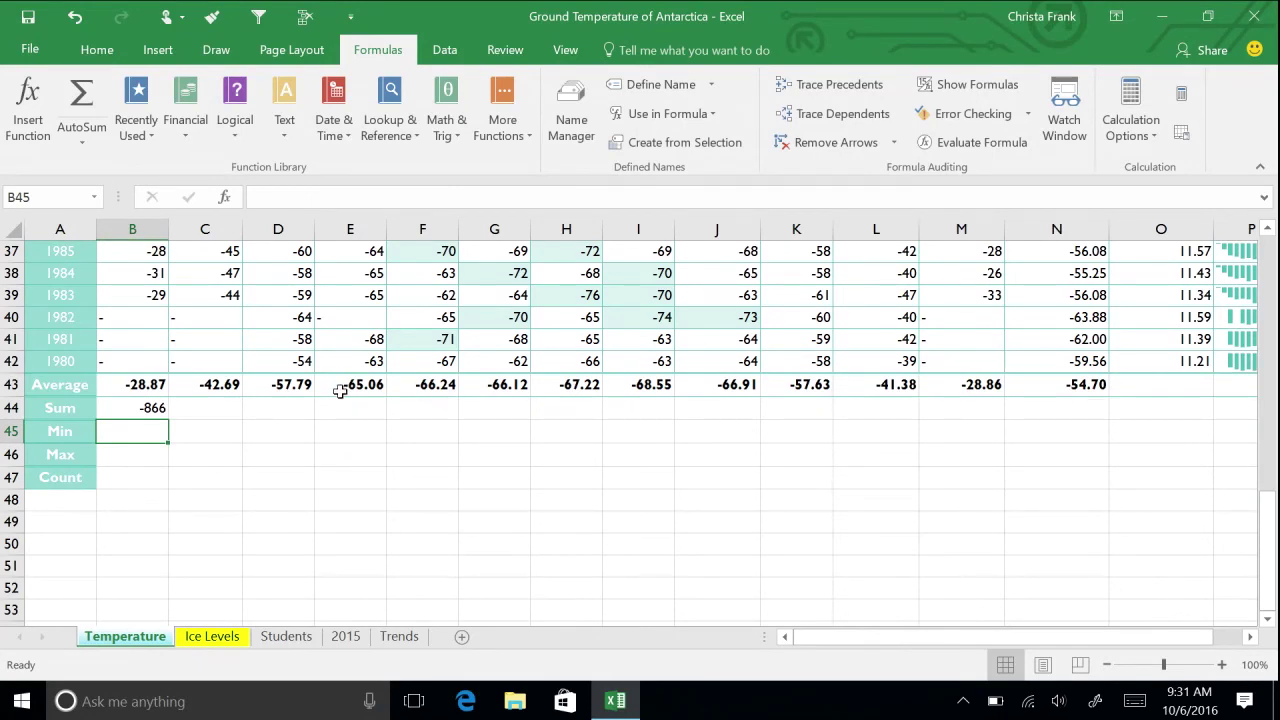
Step: Re-enter =SUM(B6:B42) in B44 and fill it right through N44
click(220, 408)
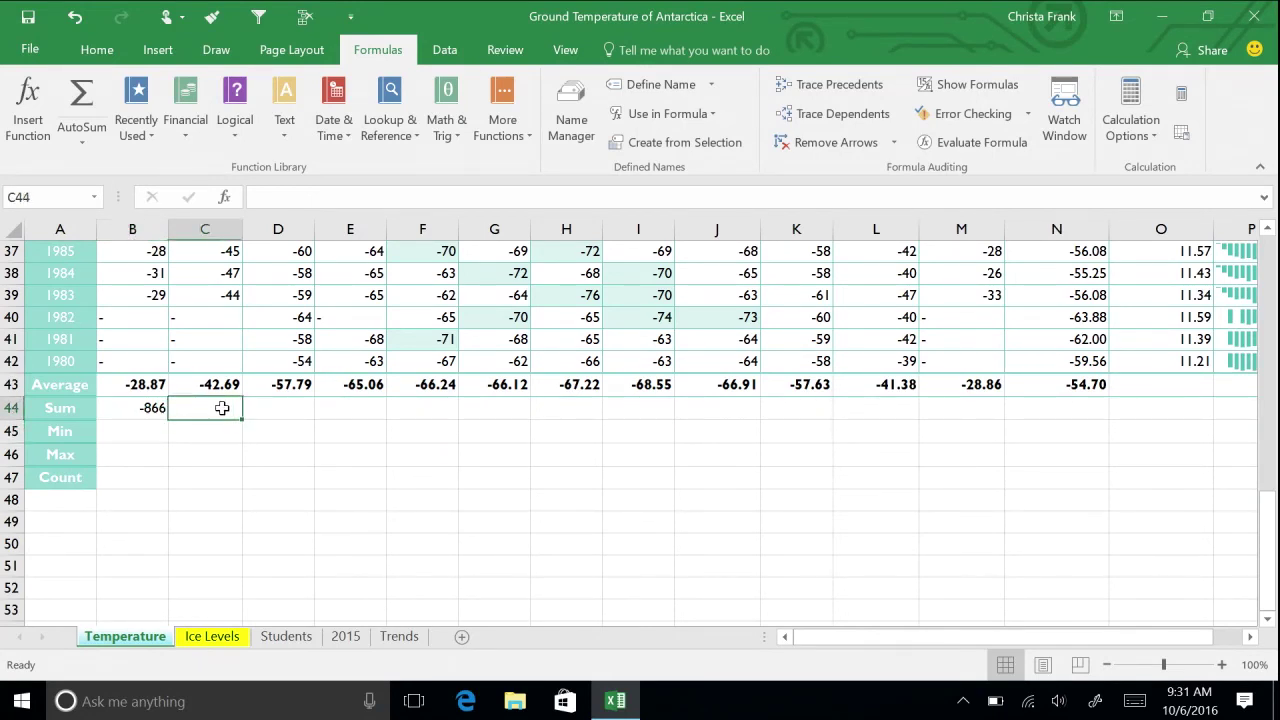
click(151, 409)
text(=sum()
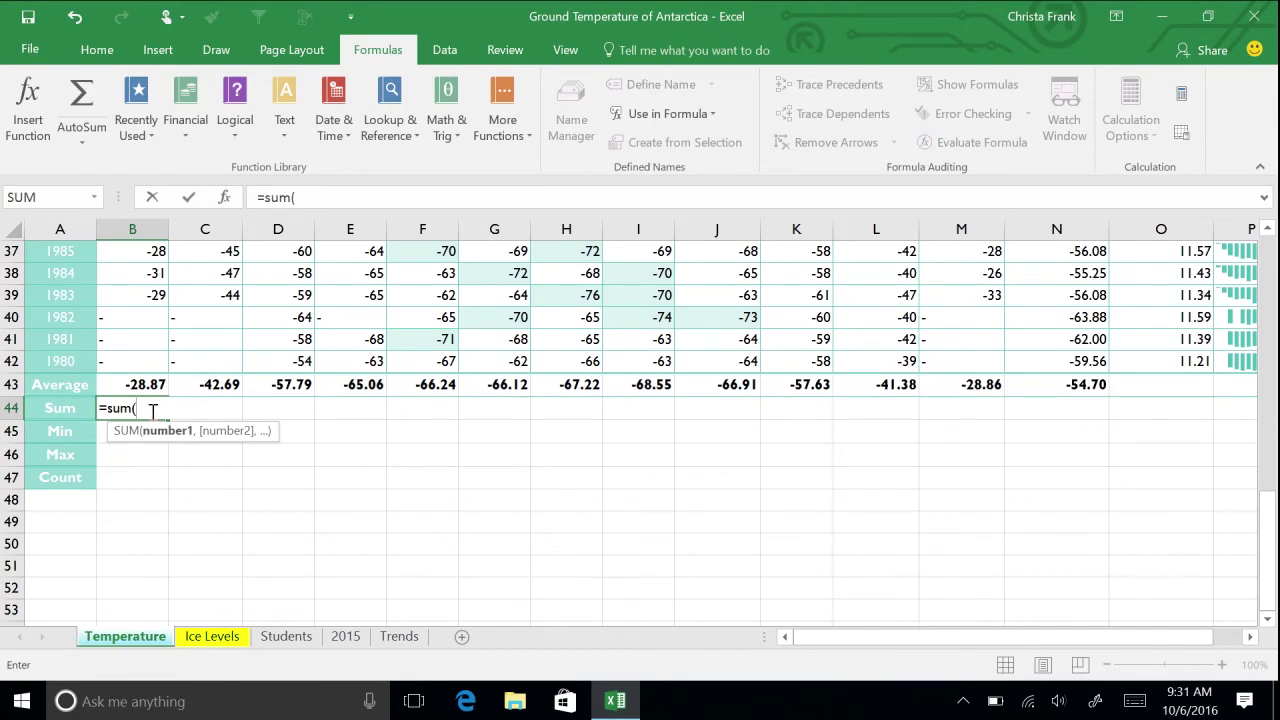
drag(152, 360, 148, 294)
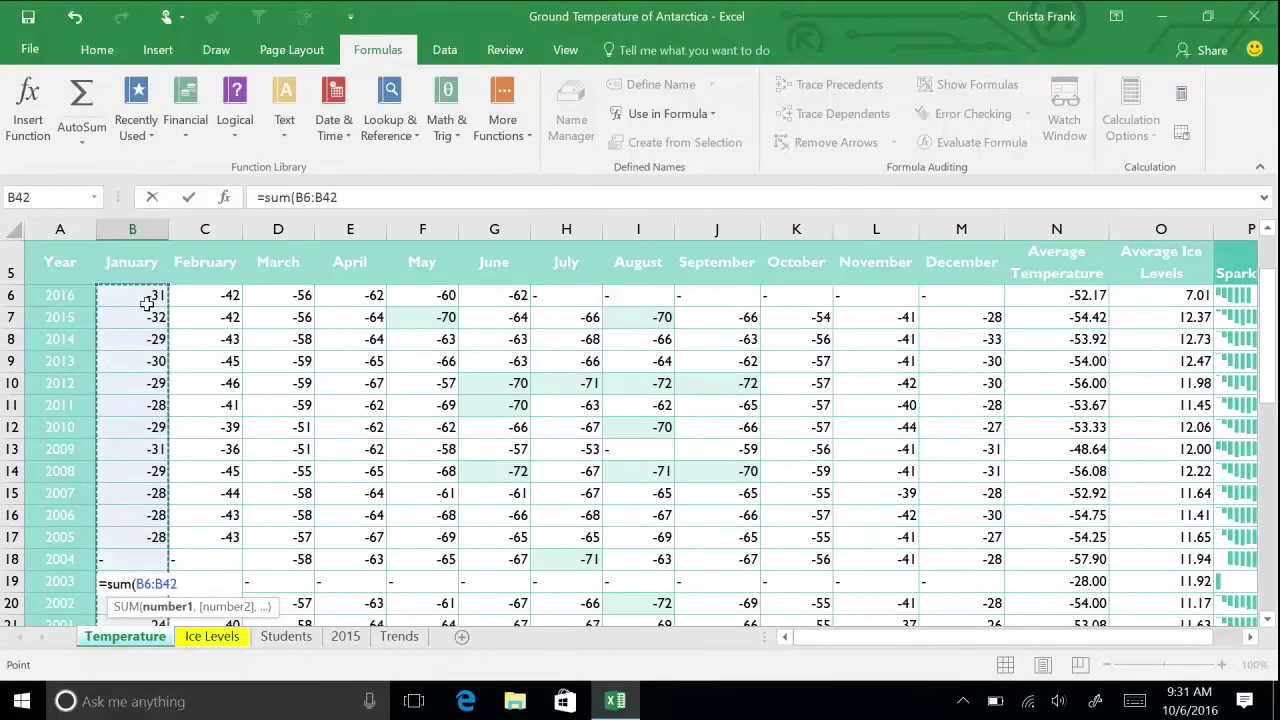
text())
key(Return)
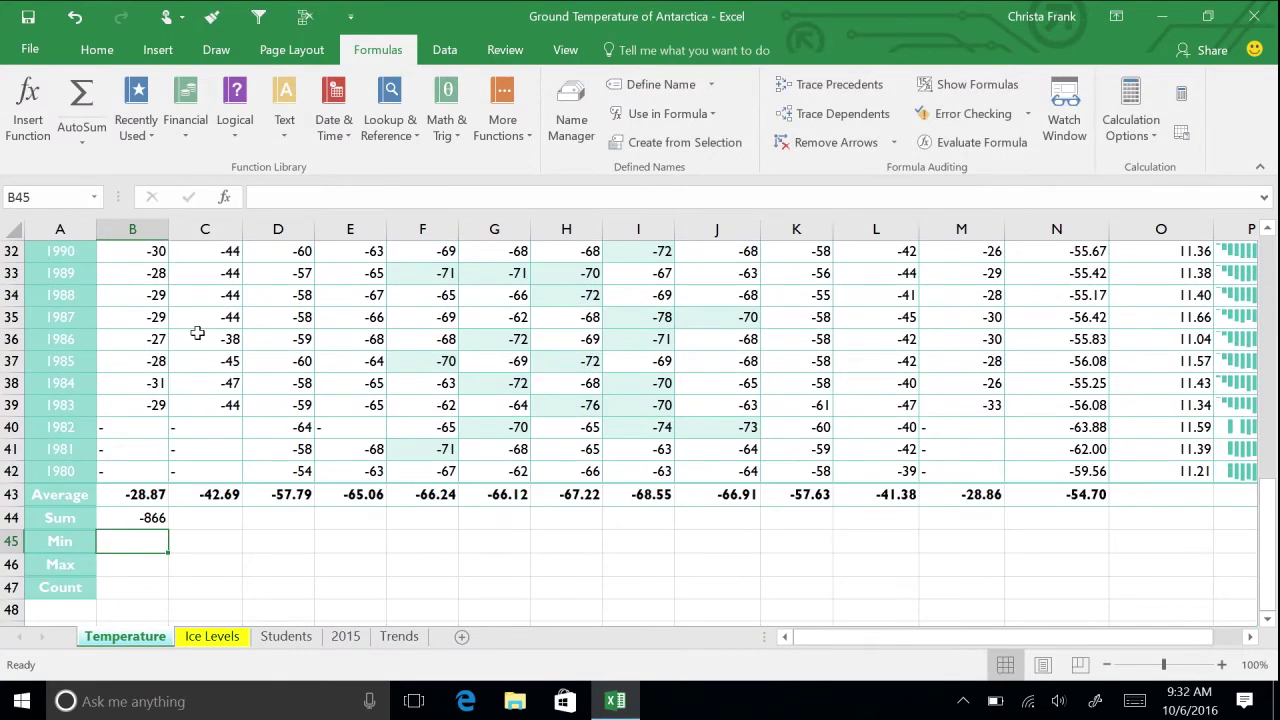
click(152, 520)
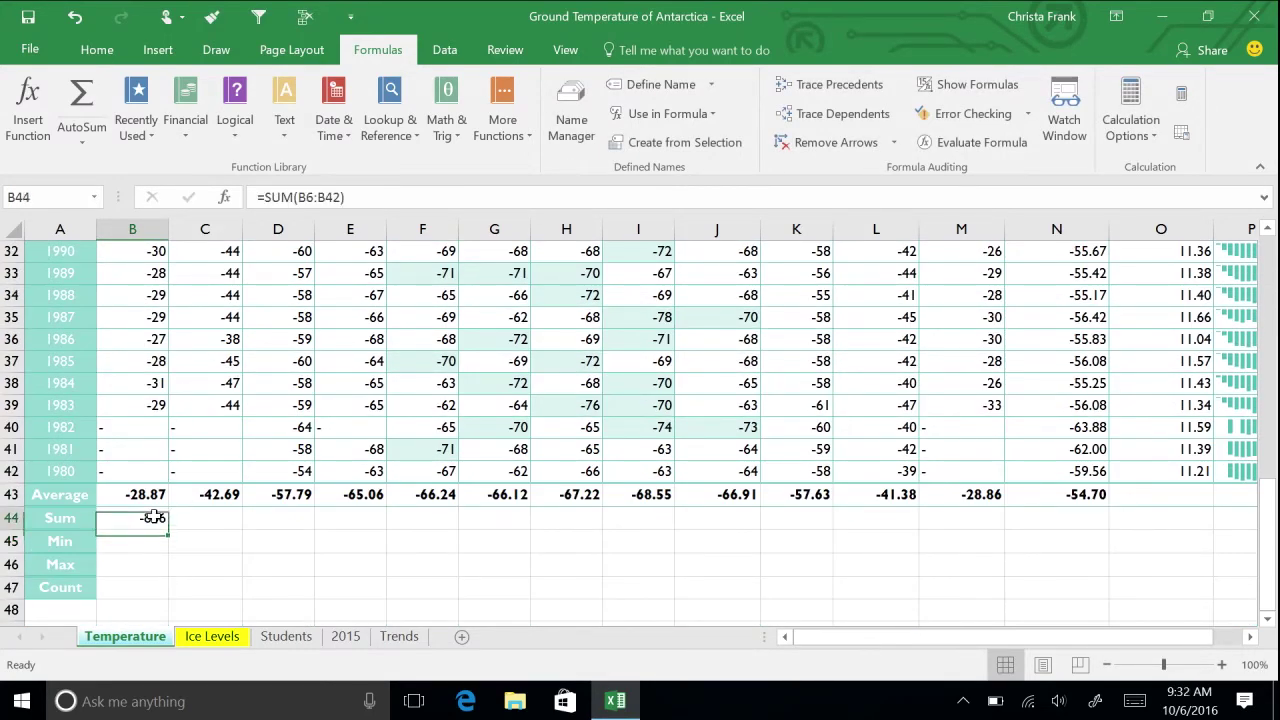
drag(170, 531, 1097, 544)
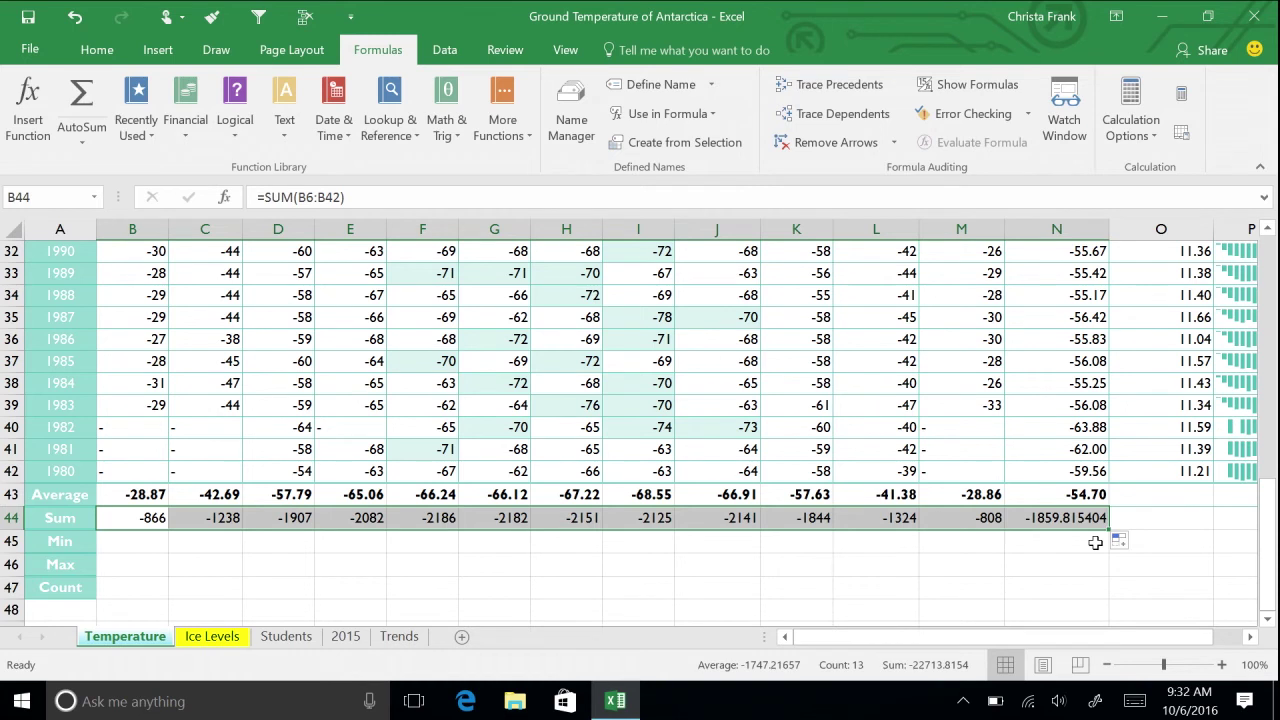
Step: Insert a MIN over B6:B42 in B45 via AutoSum, giving -32
drag(143, 547, 150, 548)
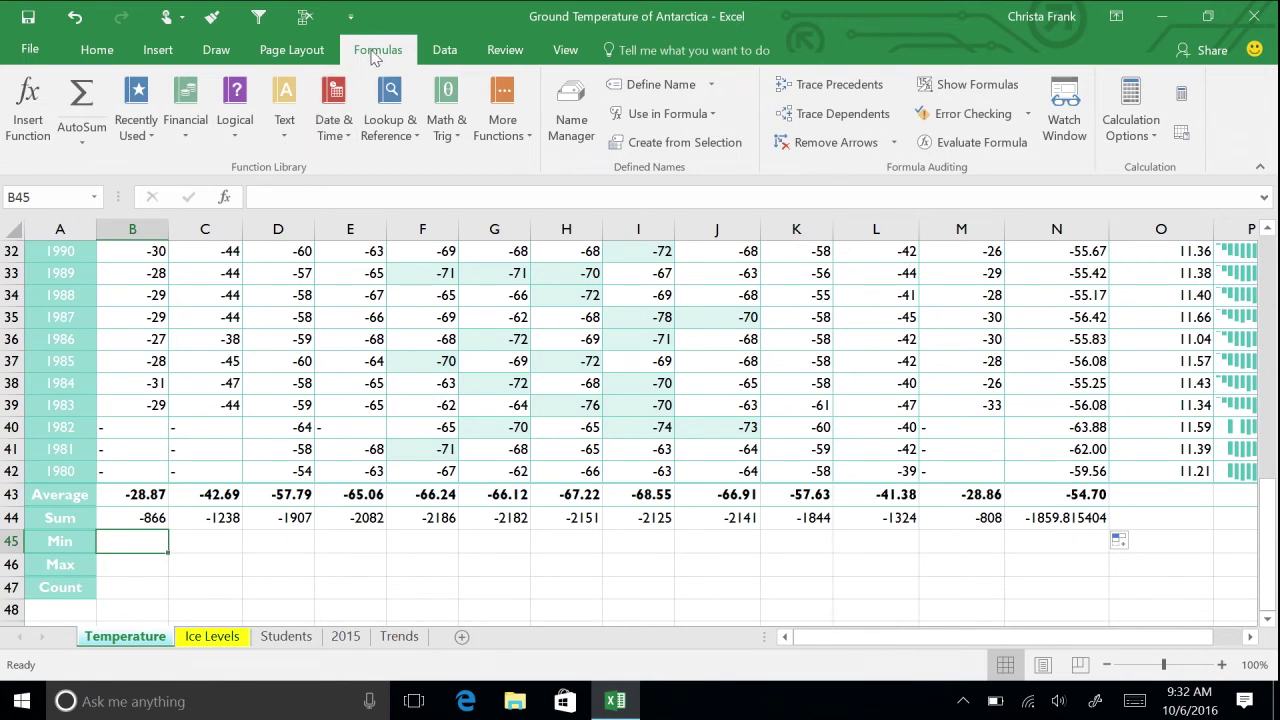
click(84, 140)
click(91, 266)
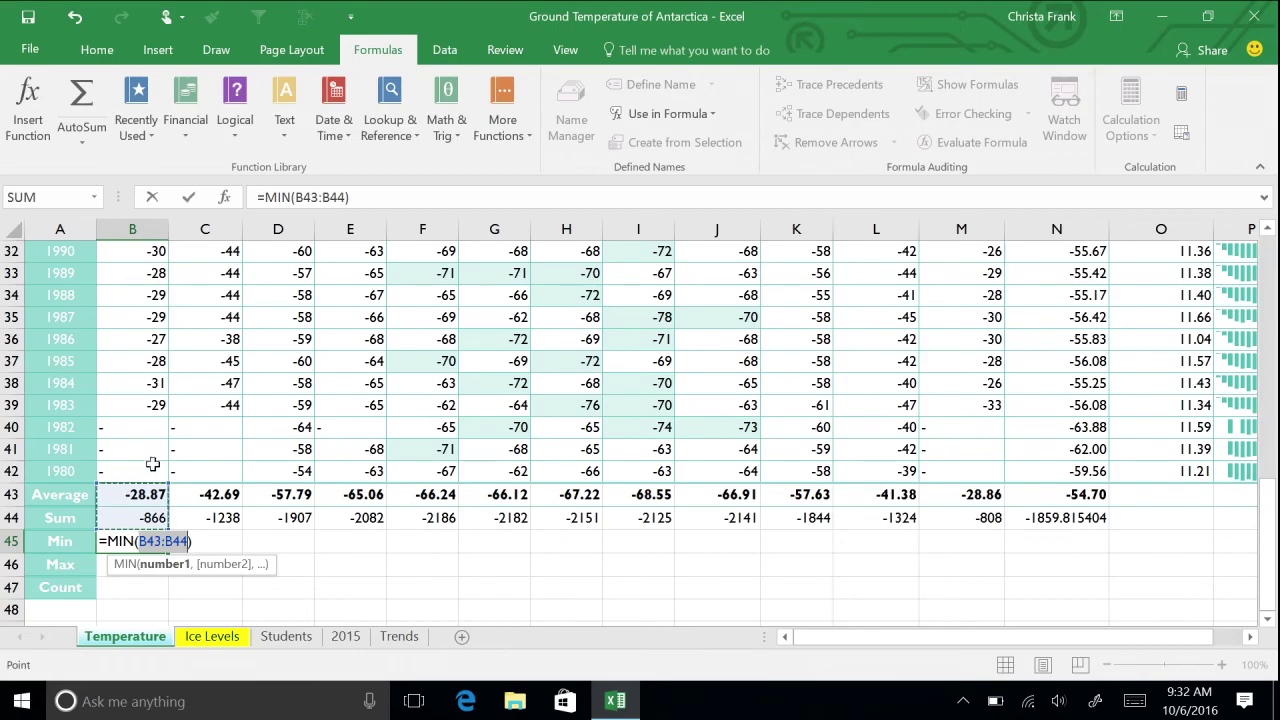
drag(150, 466, 150, 297)
key(Return)
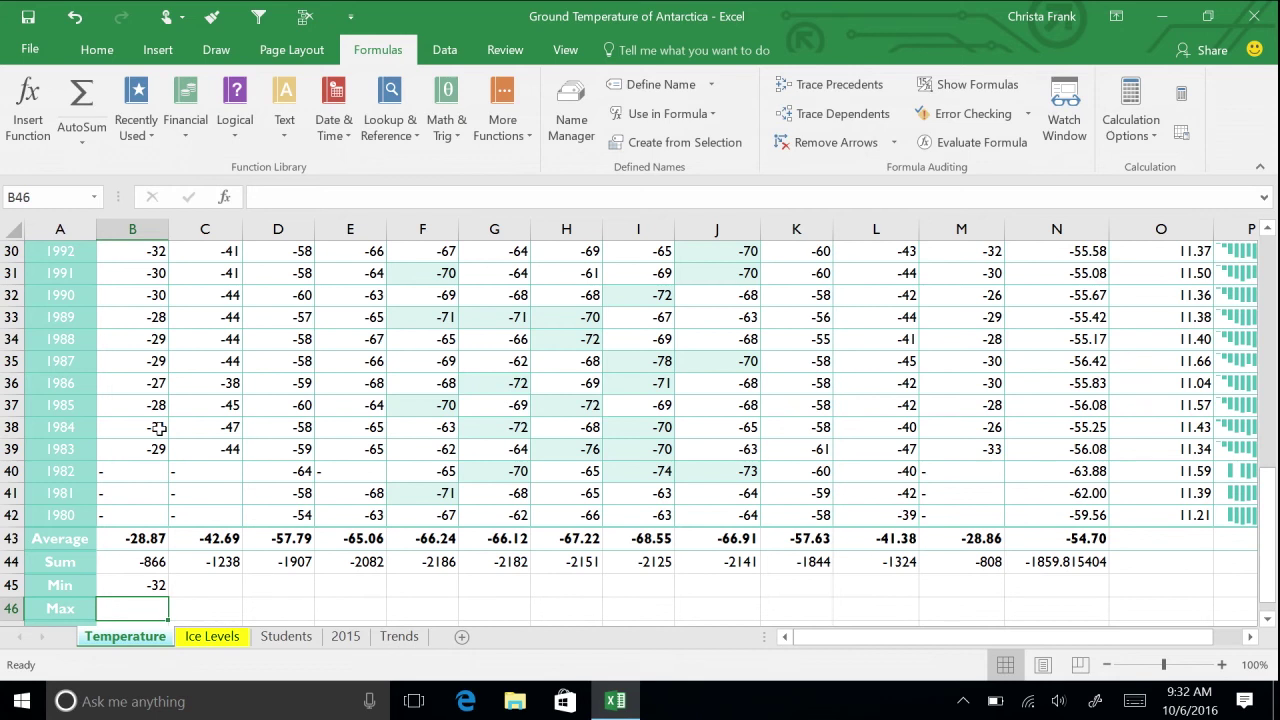
Step: Enter =MAX(B6:B42) in B46 to show January's highest temperature, -24
text(=)
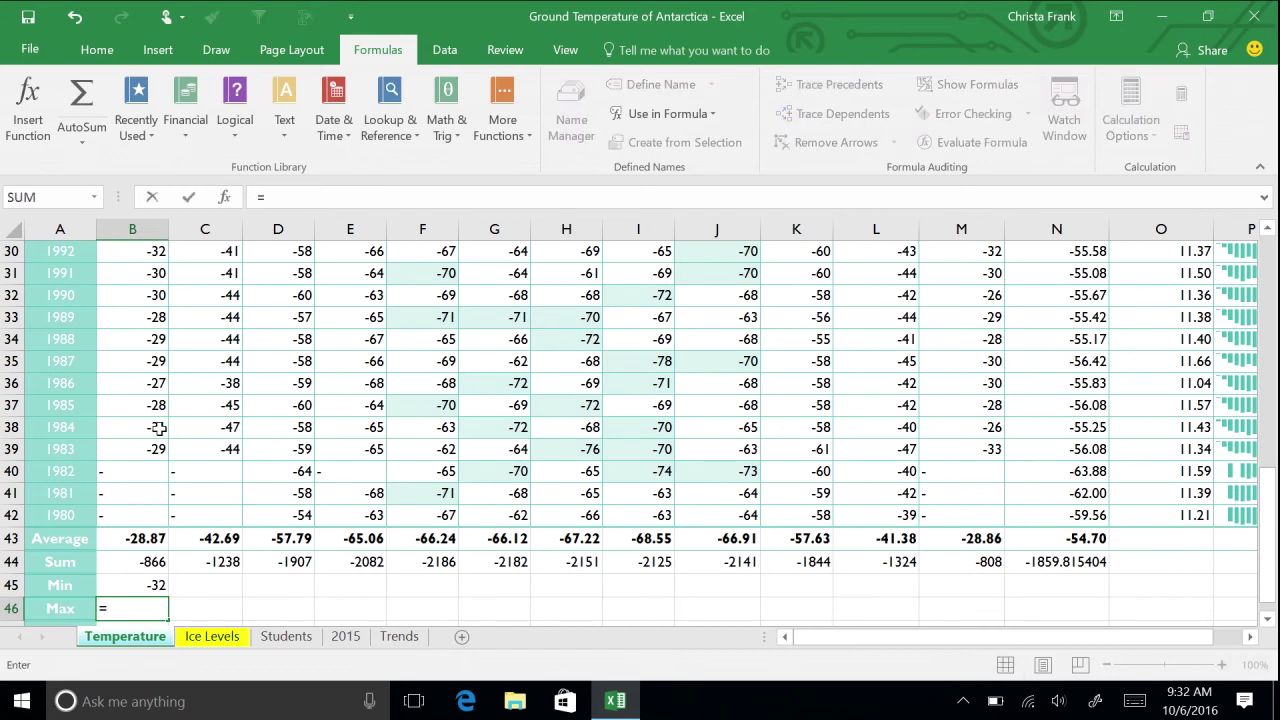
text(max()
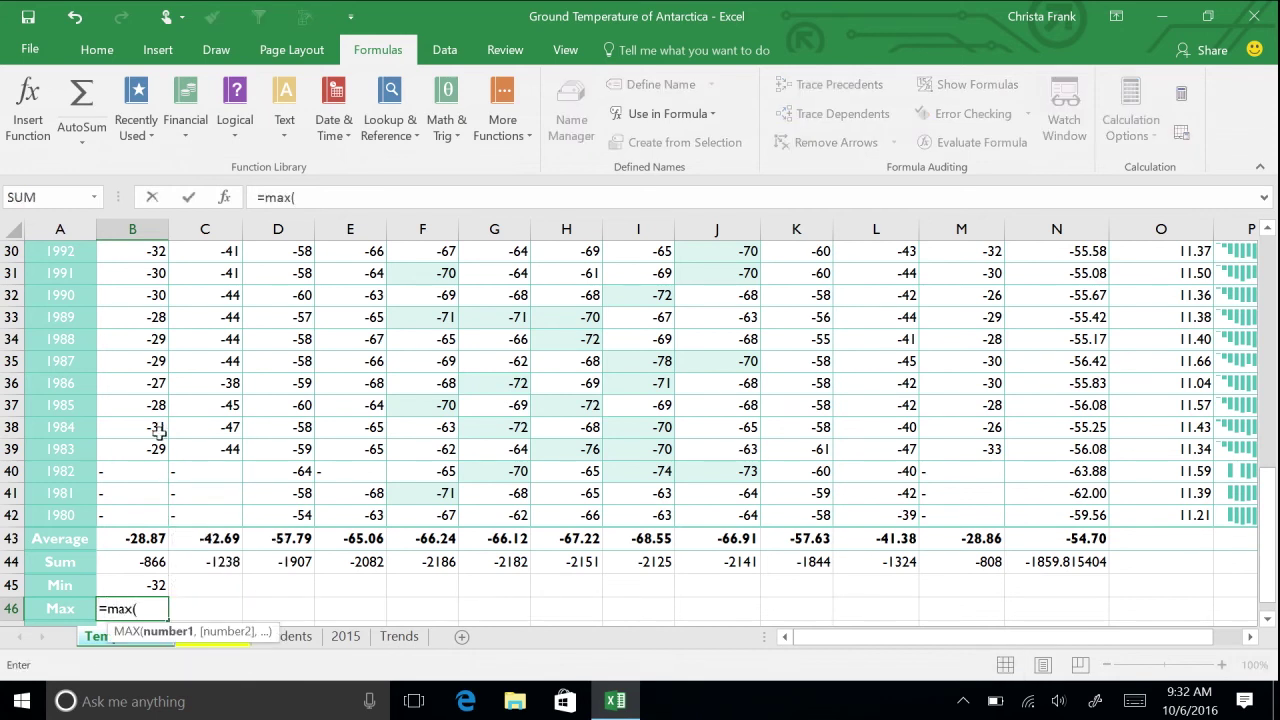
click(132, 515)
drag(130, 472, 132, 316)
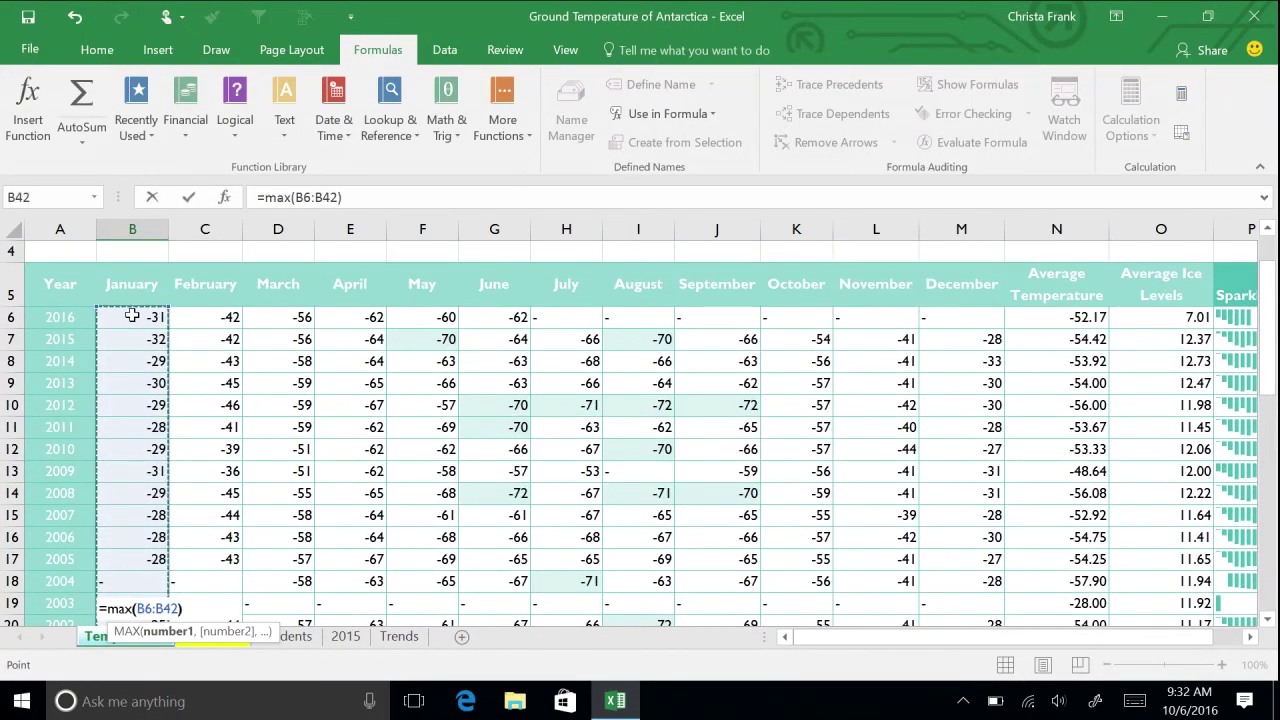
key(Return)
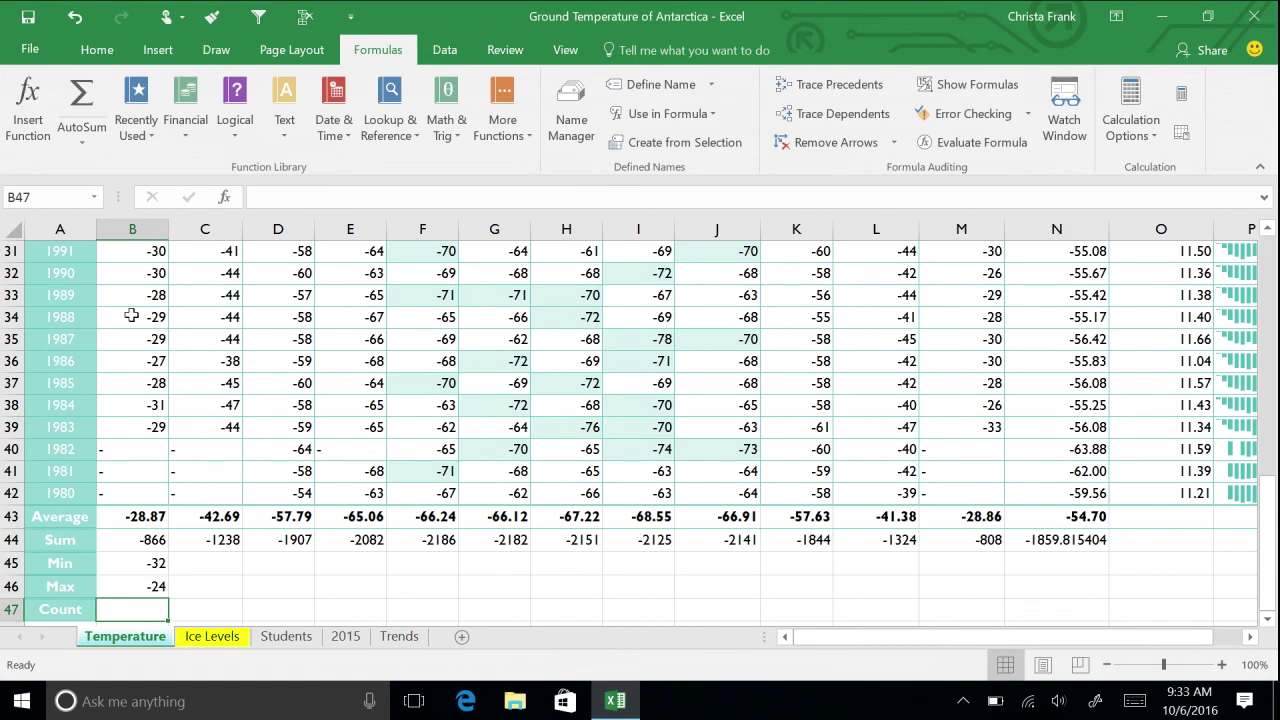
Step: Enter =COUNT(B6:B42) in B47 (30), then extend the Min, Max and Count rows to column N
text(=count()
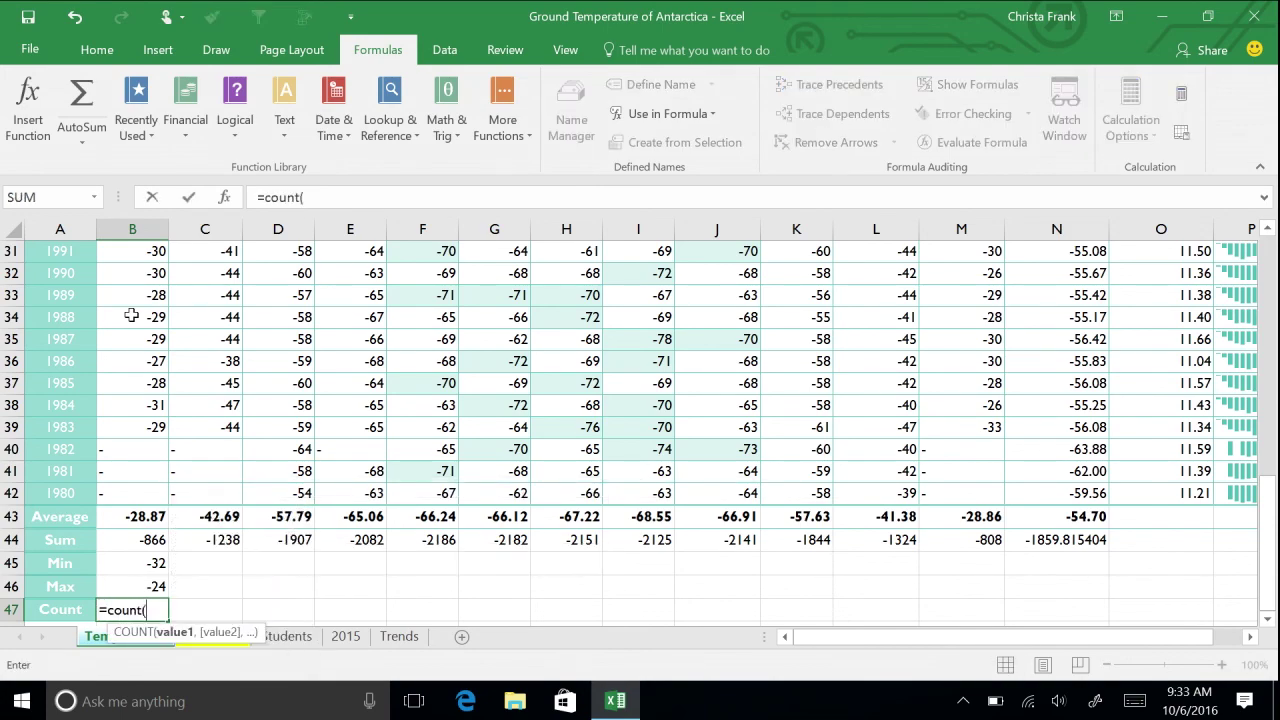
drag(136, 492, 140, 240)
key(Return)
click(151, 540)
drag(151, 540, 1081, 592)
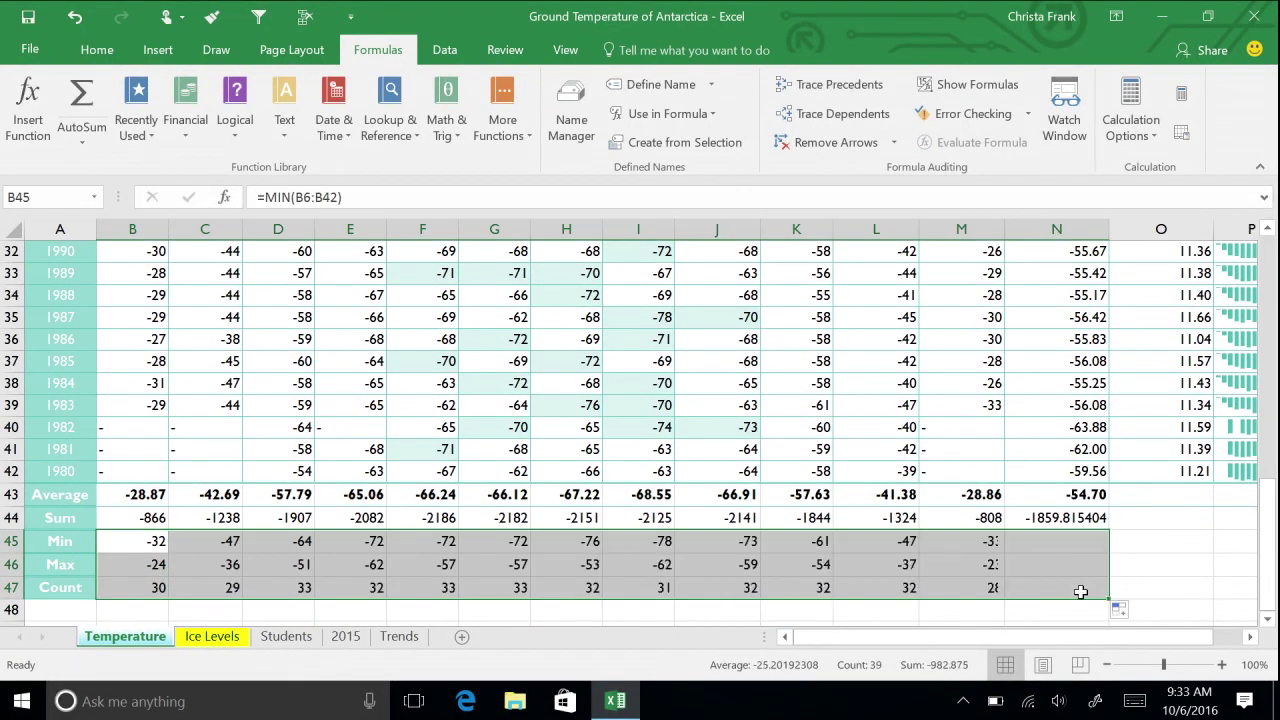